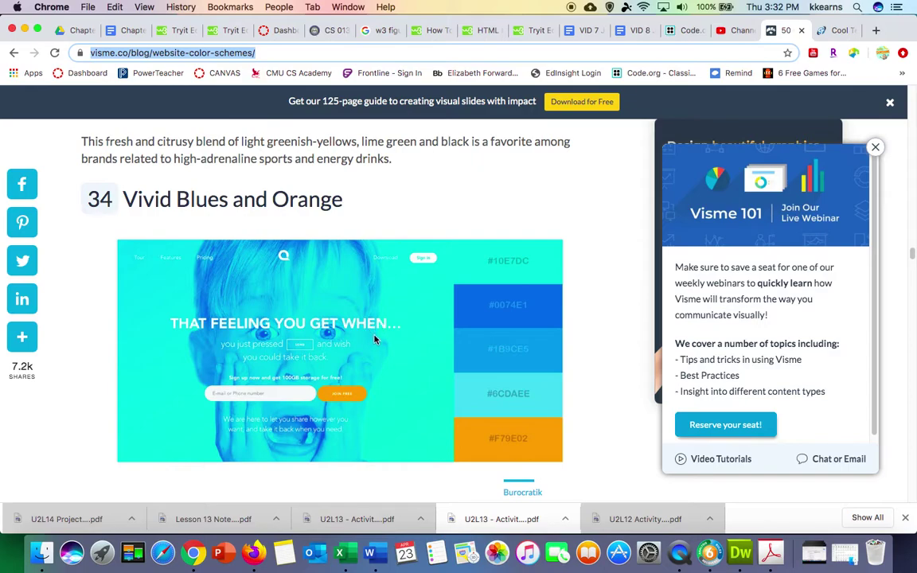
- Switch to the Code.org Lesson 13 project and review the website's headings, picture and lists in the enlarged preview, then restore the editor layout
{"action": "left_click", "coordinate": [684, 30]}
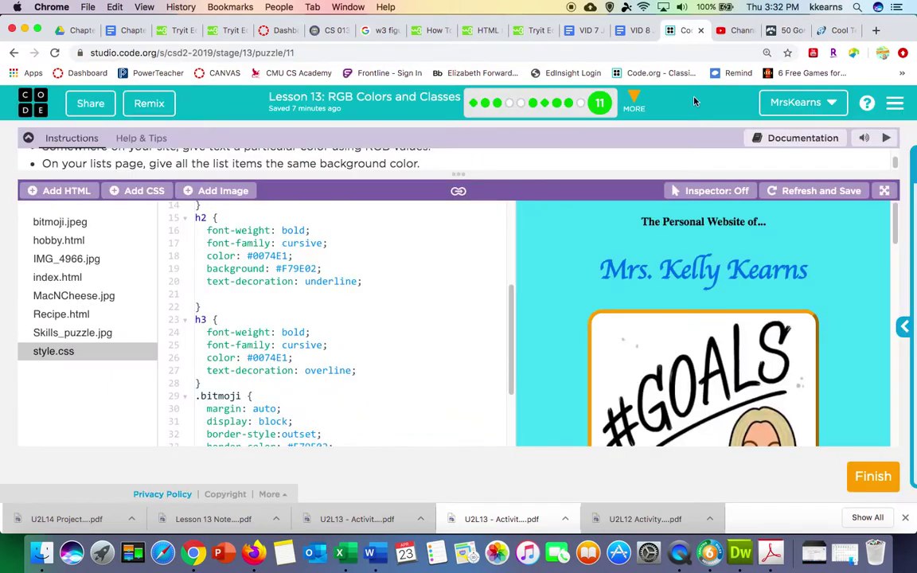
{"action": "left_click", "coordinate": [884, 190]}
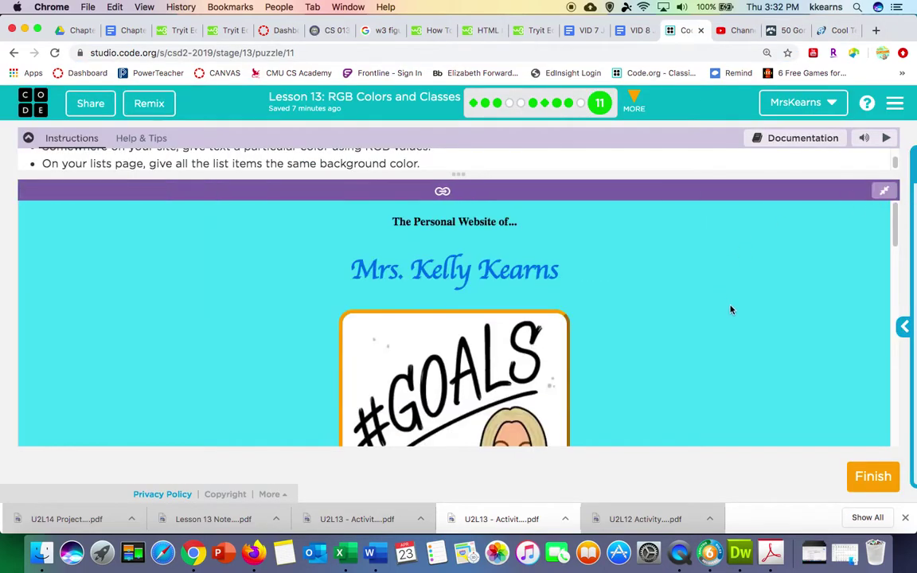
{"action": "scroll", "coordinate": [731, 308], "scroll_direction": "down", "scroll_amount": 1}
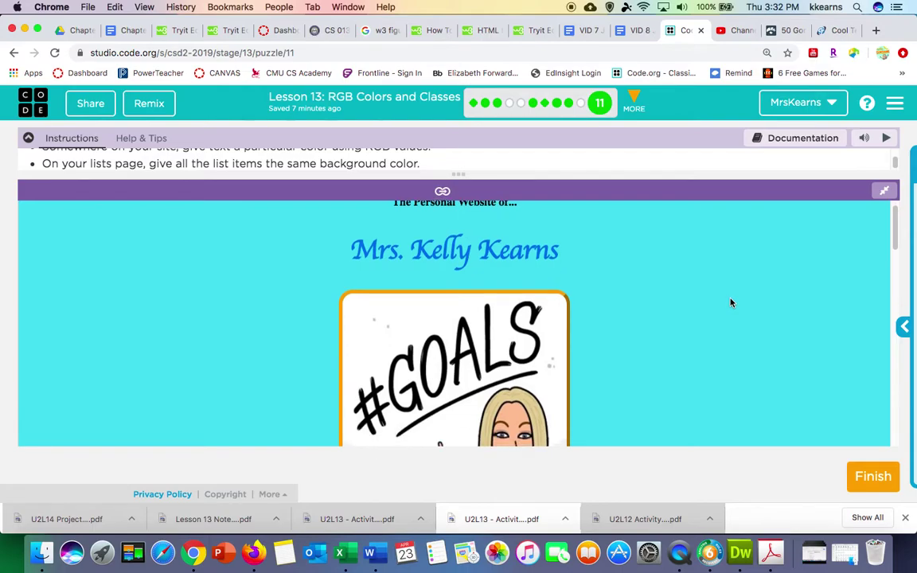
{"action": "scroll", "coordinate": [731, 302], "scroll_direction": "down", "scroll_amount": 3}
{"action": "scroll", "coordinate": [387, 286], "scroll_direction": "up", "scroll_amount": 1}
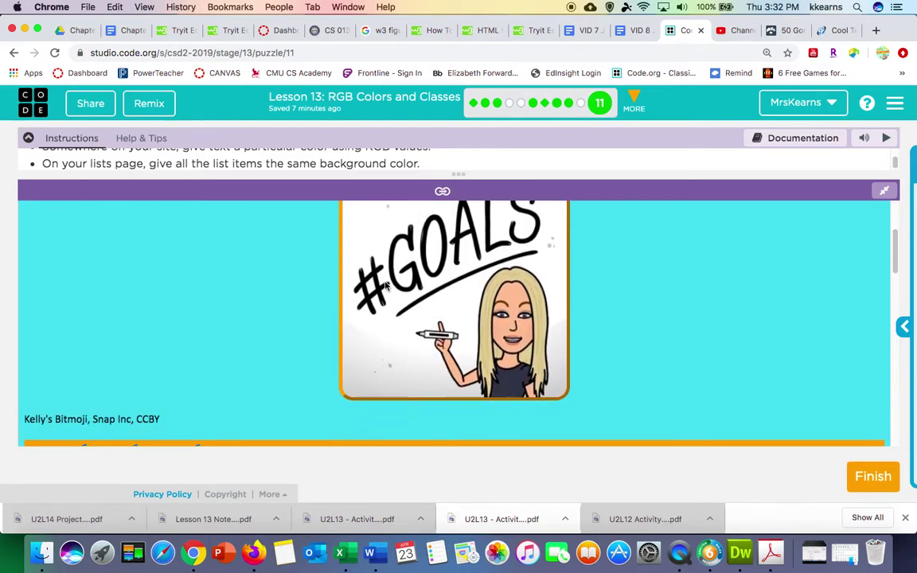
{"action": "scroll", "coordinate": [375, 285], "scroll_direction": "down", "scroll_amount": 1}
{"action": "scroll", "coordinate": [380, 282], "scroll_direction": "up", "scroll_amount": 4}
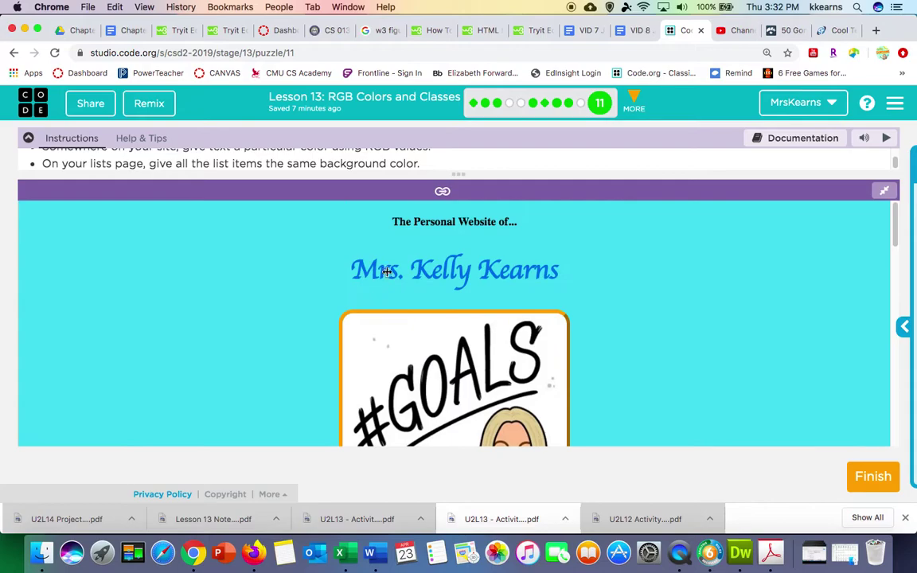
{"action": "scroll", "coordinate": [487, 271], "scroll_direction": "down", "scroll_amount": 6}
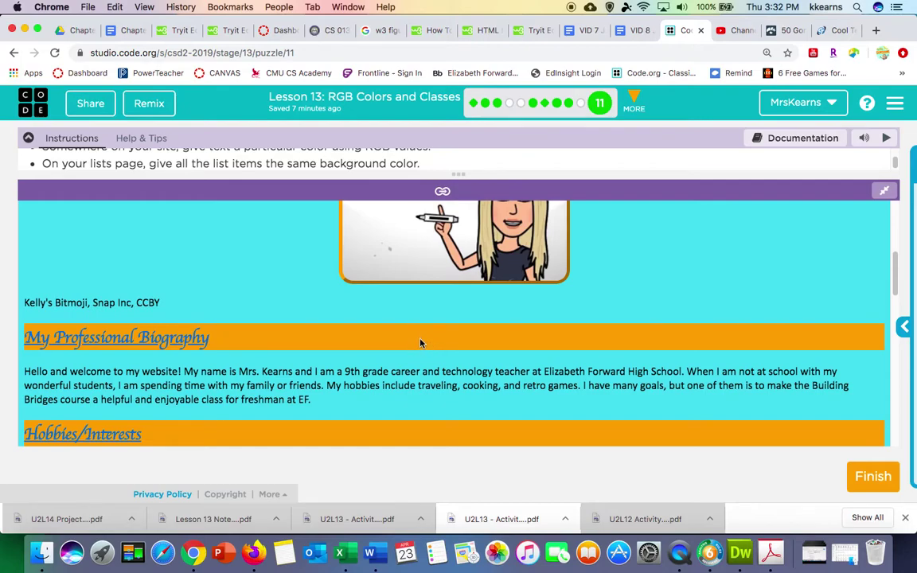
{"action": "scroll", "coordinate": [421, 343], "scroll_direction": "down", "scroll_amount": 5}
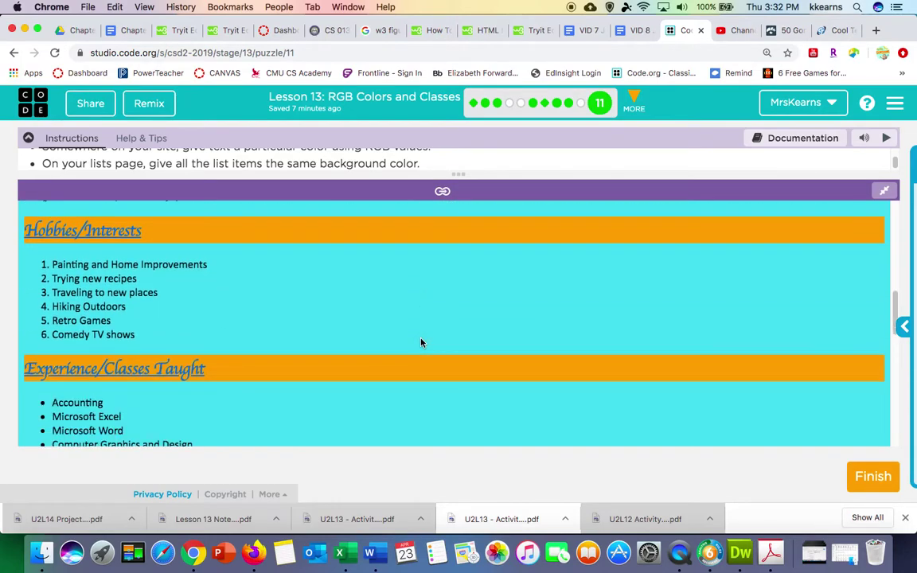
{"action": "scroll", "coordinate": [421, 344], "scroll_direction": "down", "scroll_amount": 5}
{"action": "scroll", "coordinate": [422, 344], "scroll_direction": "up", "scroll_amount": 3}
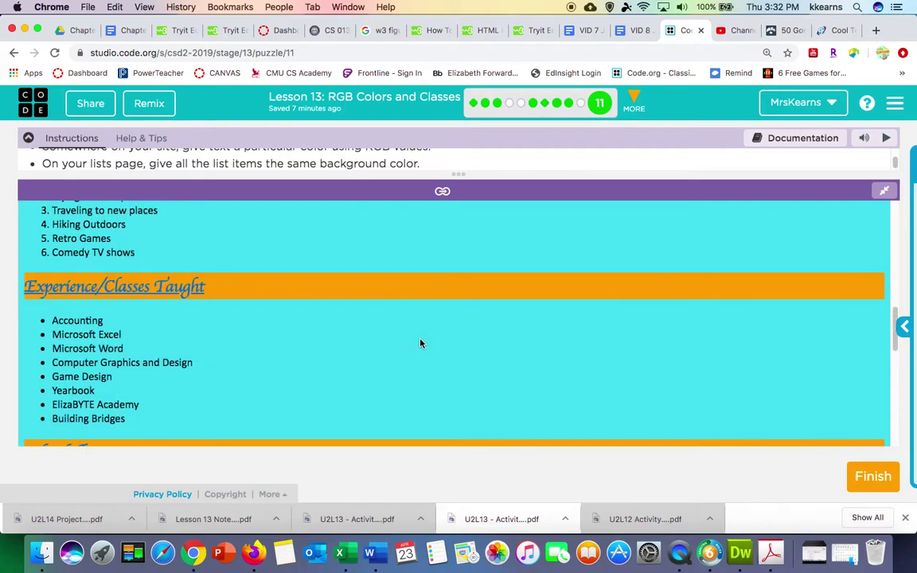
{"action": "scroll", "coordinate": [421, 344], "scroll_direction": "up", "scroll_amount": 12}
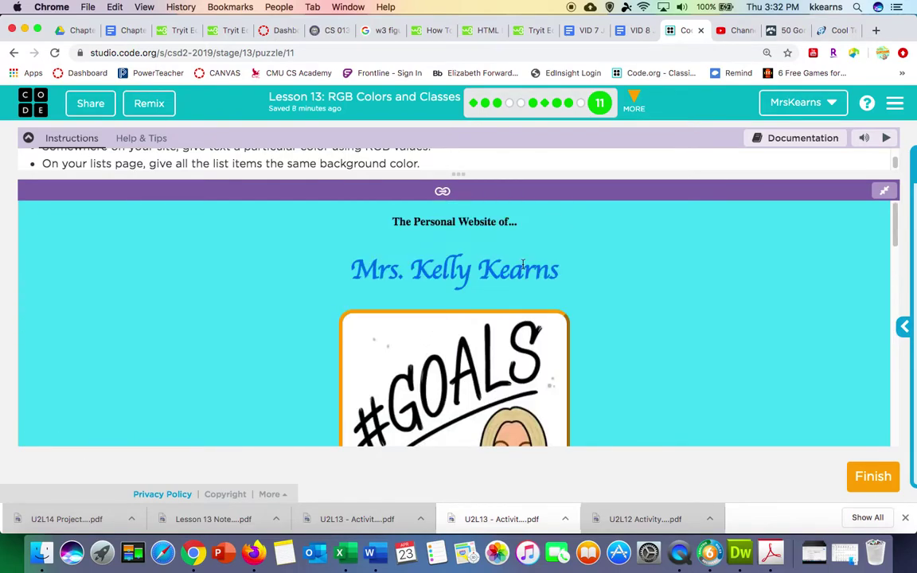
{"action": "left_click", "coordinate": [884, 191]}
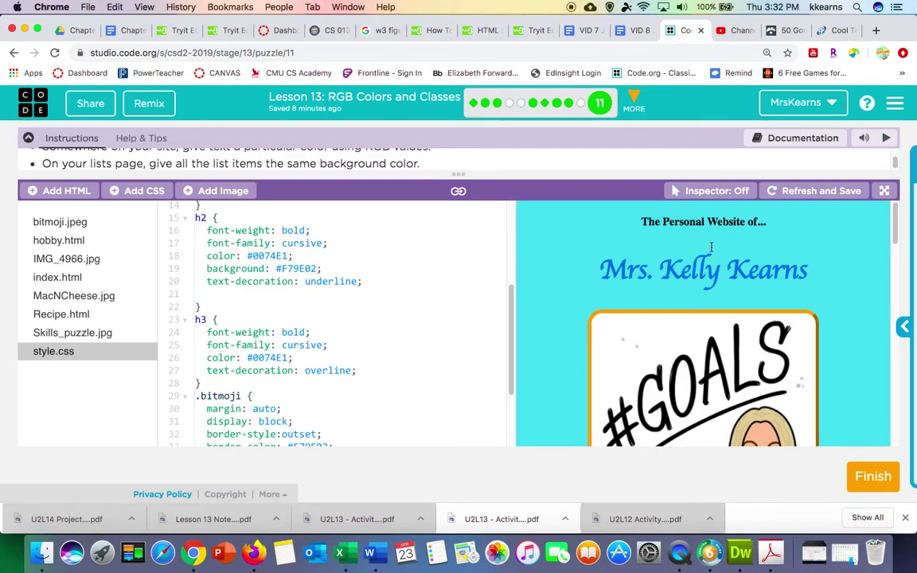
- Open the cooltext.com link from the day 37 activity in the VID 8 Journal document
{"action": "left_click", "coordinate": [641, 30]}
{"action": "scroll", "coordinate": [408, 374], "scroll_direction": "down", "scroll_amount": 1}
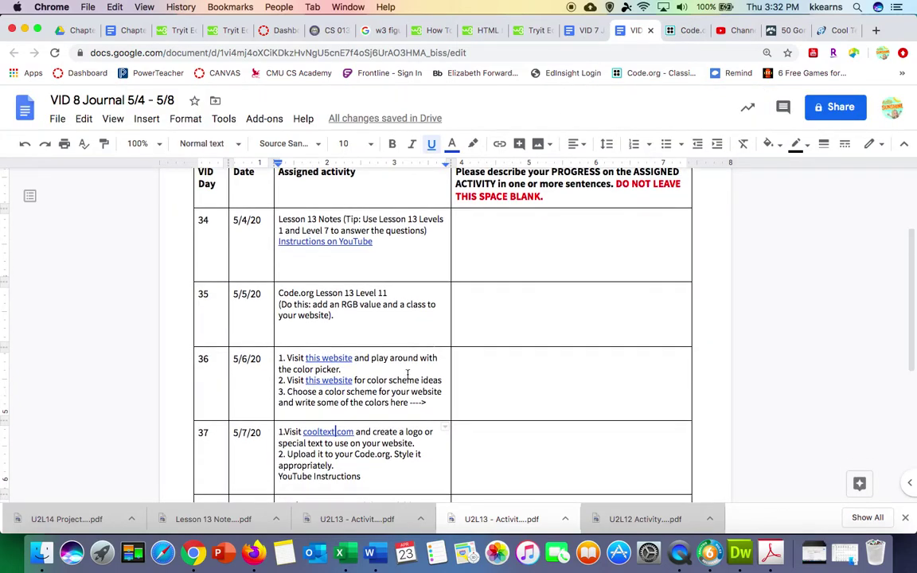
{"action": "left_click", "coordinate": [318, 431]}
{"action": "left_click", "coordinate": [350, 451]}
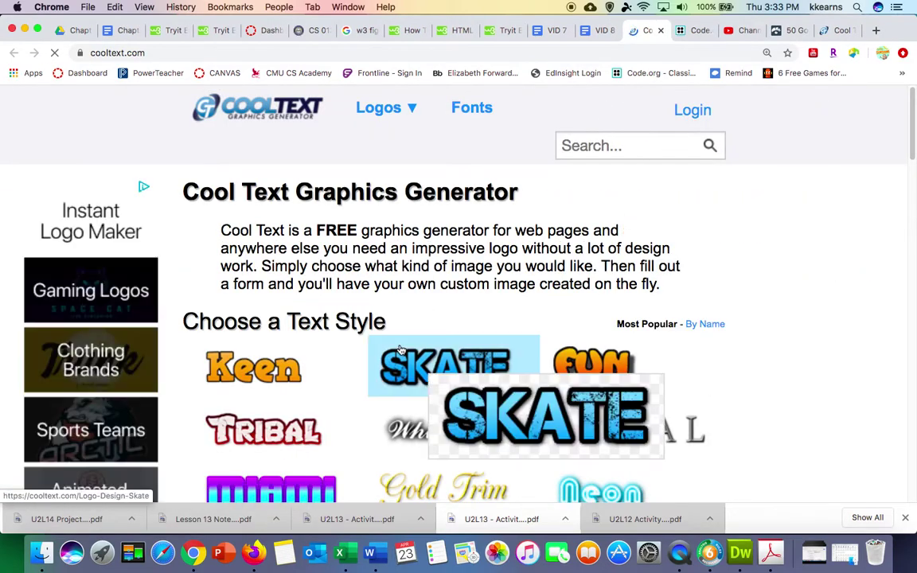
- Examine the available text styles on the Cool Text home page for one that suits the website
{"action": "scroll", "coordinate": [371, 353], "scroll_direction": "down", "scroll_amount": 5}
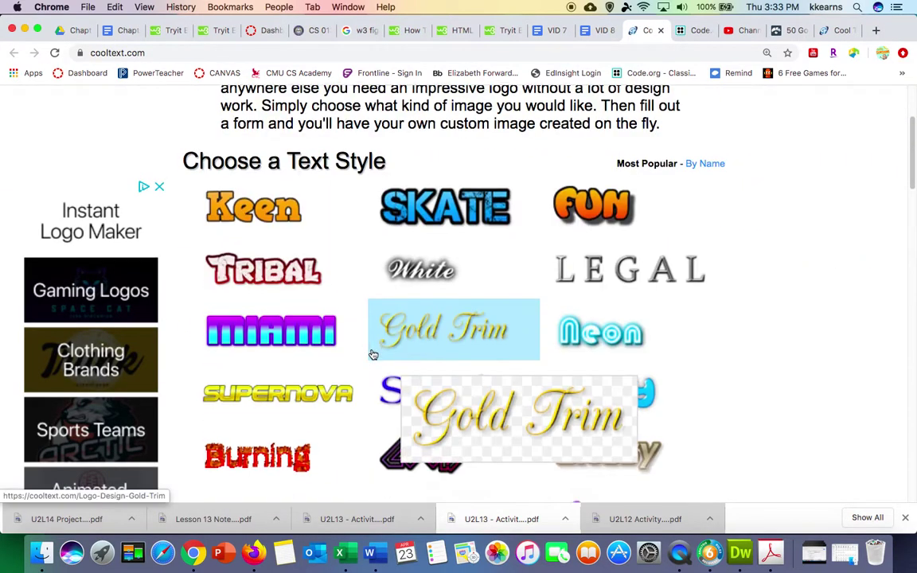
{"action": "scroll", "coordinate": [373, 355], "scroll_direction": "down", "scroll_amount": 18}
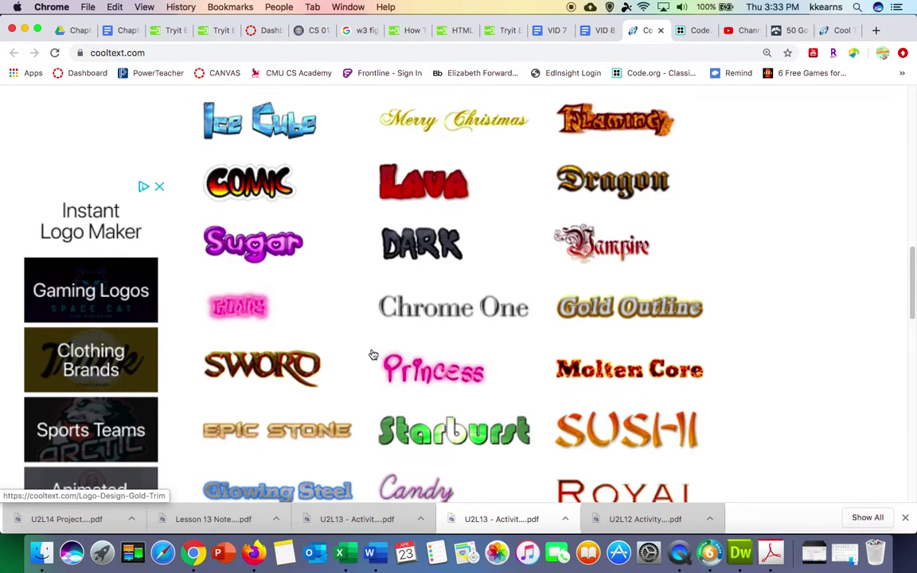
{"action": "scroll", "coordinate": [372, 354], "scroll_direction": "down", "scroll_amount": 2}
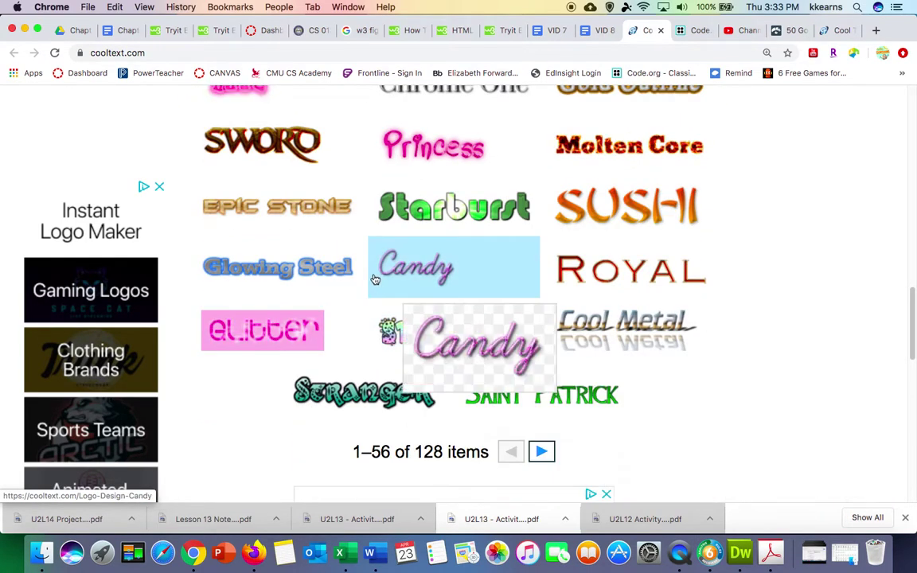
{"action": "scroll", "coordinate": [450, 262], "scroll_direction": "up", "scroll_amount": 3}
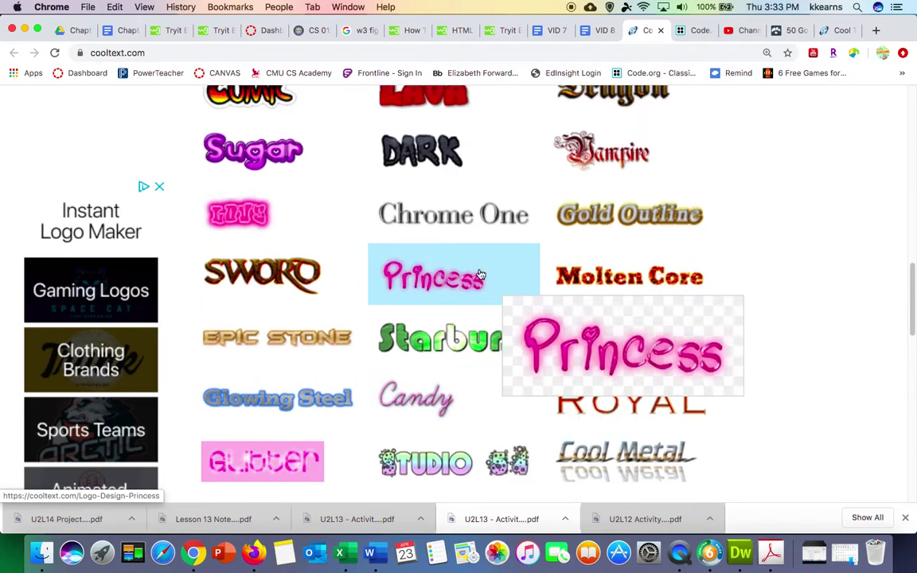
{"action": "scroll", "coordinate": [360, 321], "scroll_direction": "up", "scroll_amount": 1}
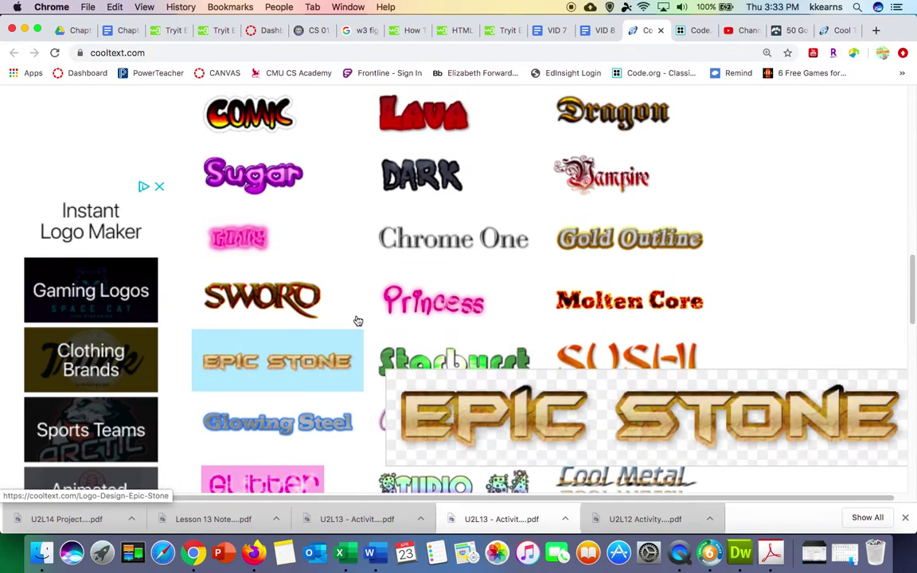
{"action": "scroll", "coordinate": [541, 313], "scroll_direction": "up", "scroll_amount": 3}
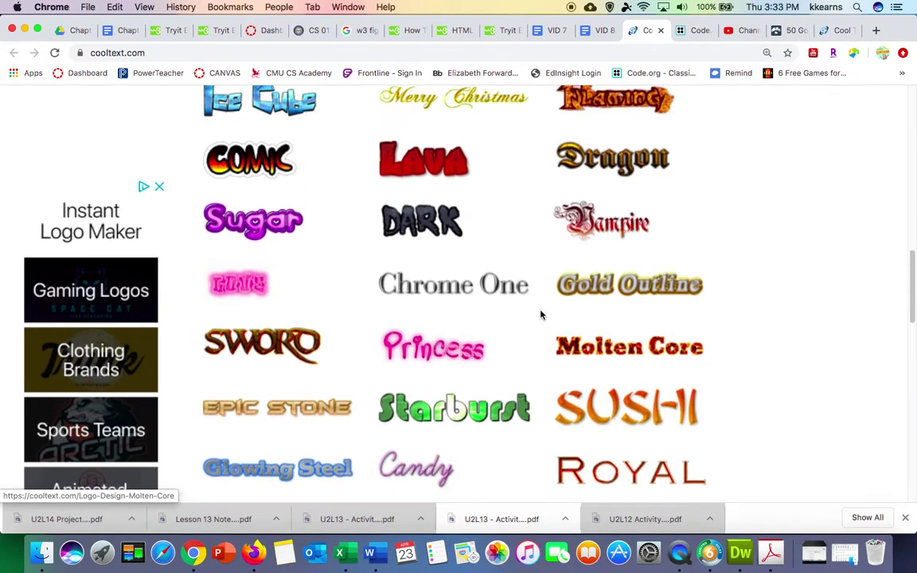
{"action": "scroll", "coordinate": [541, 313], "scroll_direction": "up", "scroll_amount": 8}
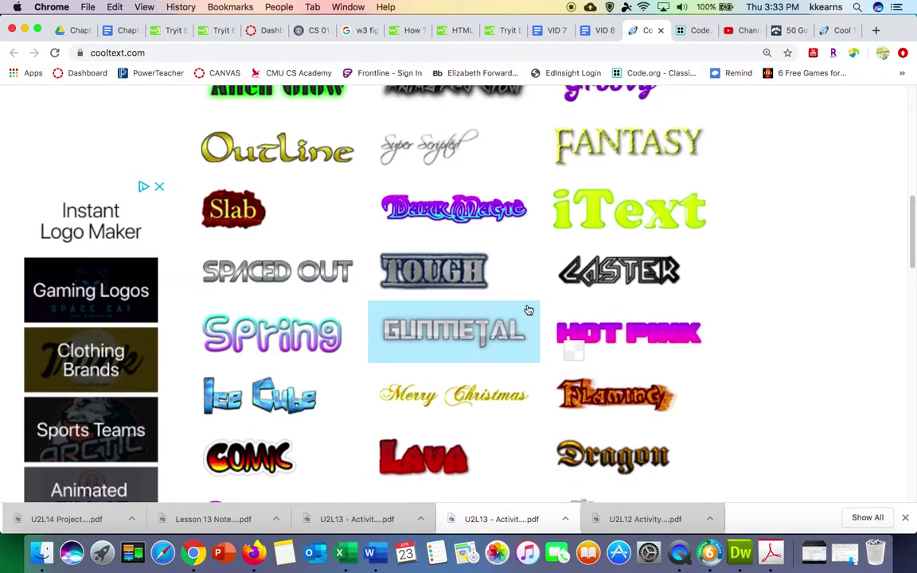
{"action": "scroll", "coordinate": [445, 280], "scroll_direction": "up", "scroll_amount": 4}
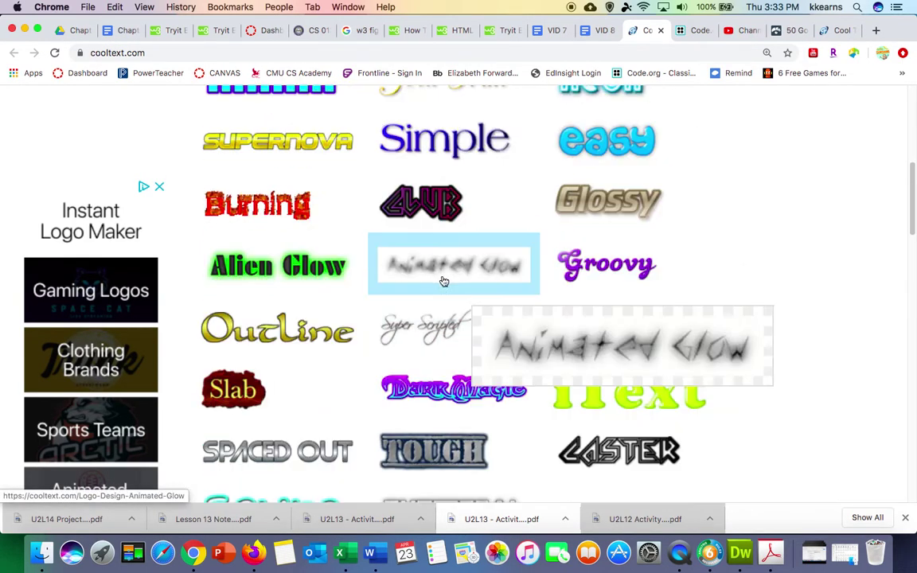
{"action": "scroll", "coordinate": [440, 289], "scroll_direction": "up", "scroll_amount": 3}
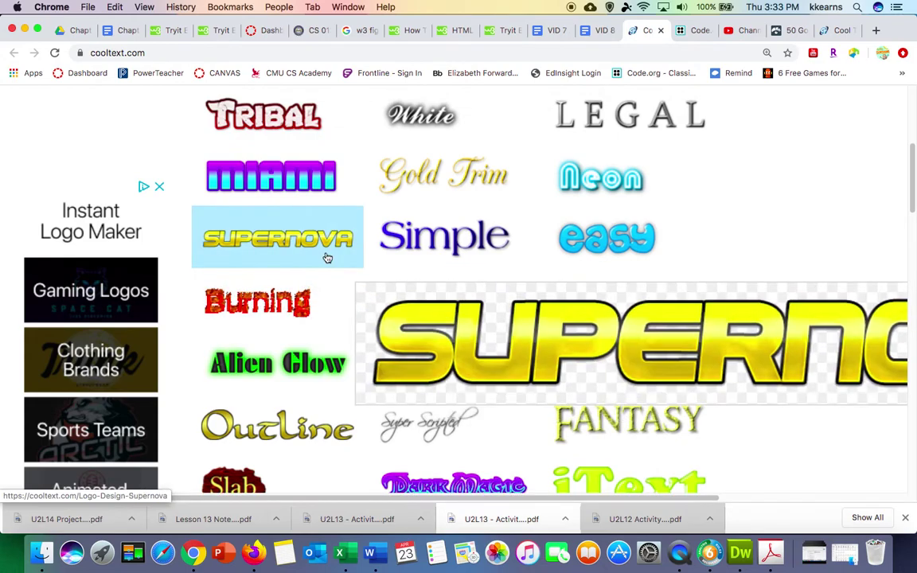
{"action": "scroll", "coordinate": [326, 257], "scroll_direction": "up", "scroll_amount": 1}
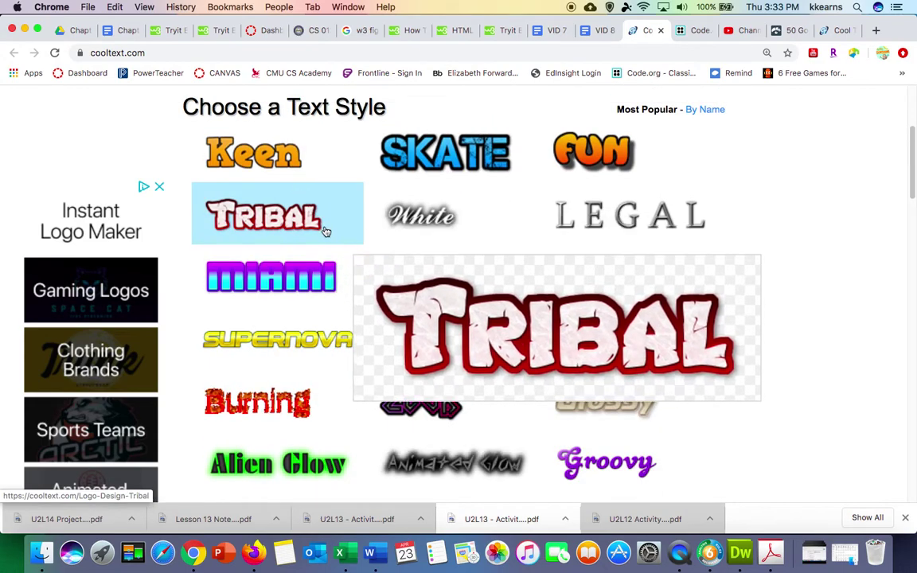
{"action": "scroll", "coordinate": [326, 232], "scroll_direction": "up", "scroll_amount": 2}
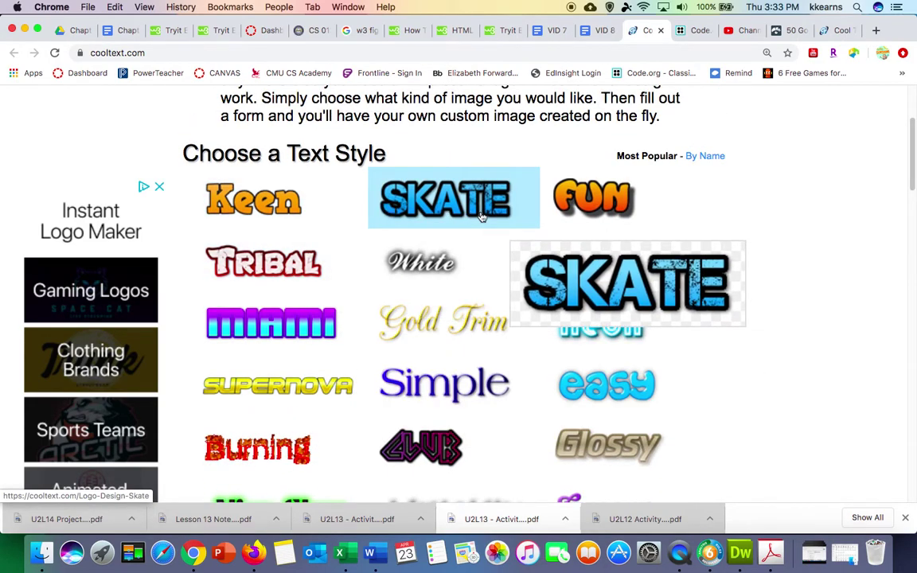
{"action": "scroll", "coordinate": [481, 216], "scroll_direction": "down", "scroll_amount": 15}
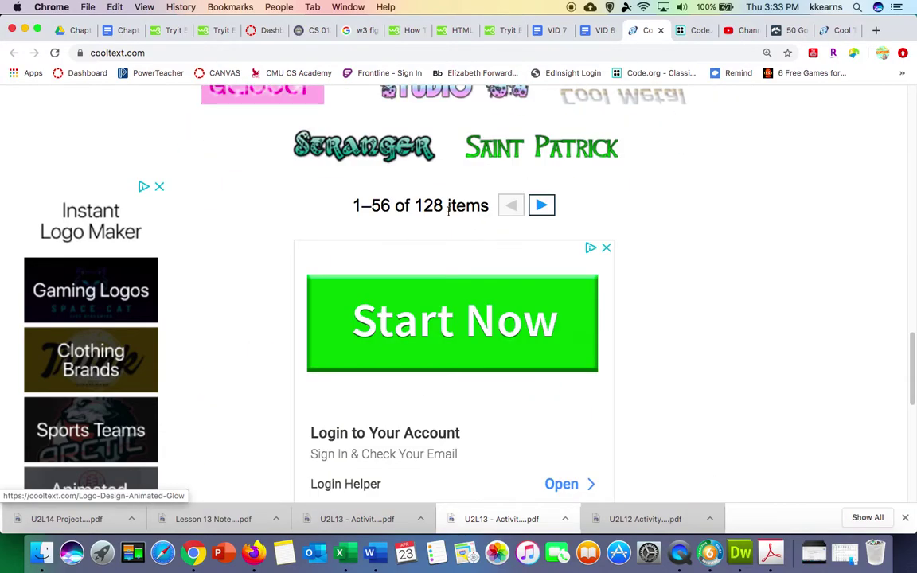
{"action": "scroll", "coordinate": [548, 211], "scroll_direction": "up", "scroll_amount": 12}
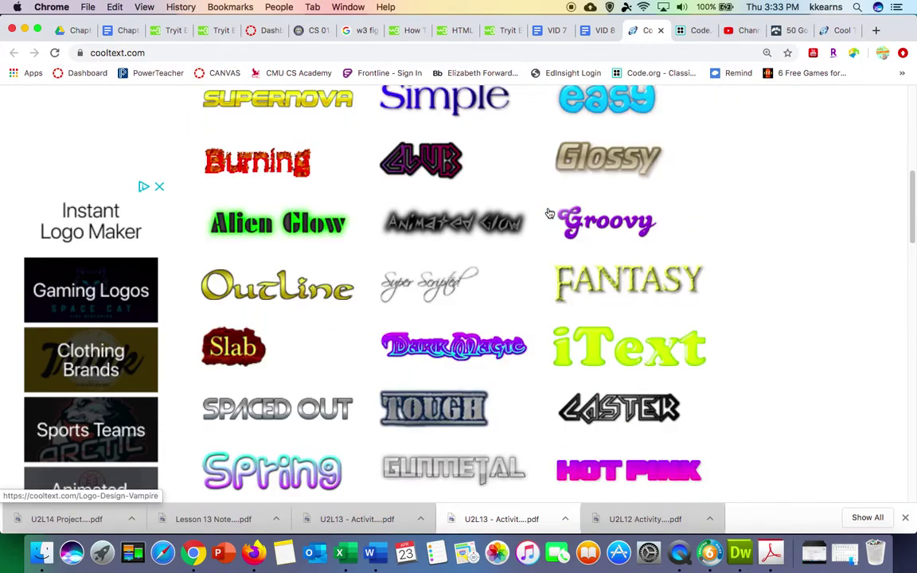
{"action": "scroll", "coordinate": [549, 212], "scroll_direction": "up", "scroll_amount": 5}
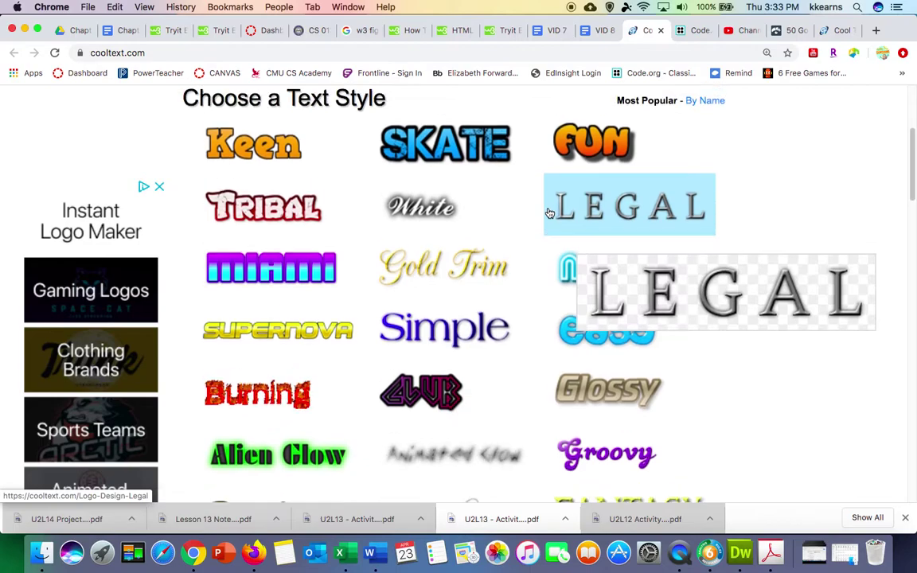
- Choose the Keen text style to open its logo generator
{"action": "left_click", "coordinate": [253, 163]}
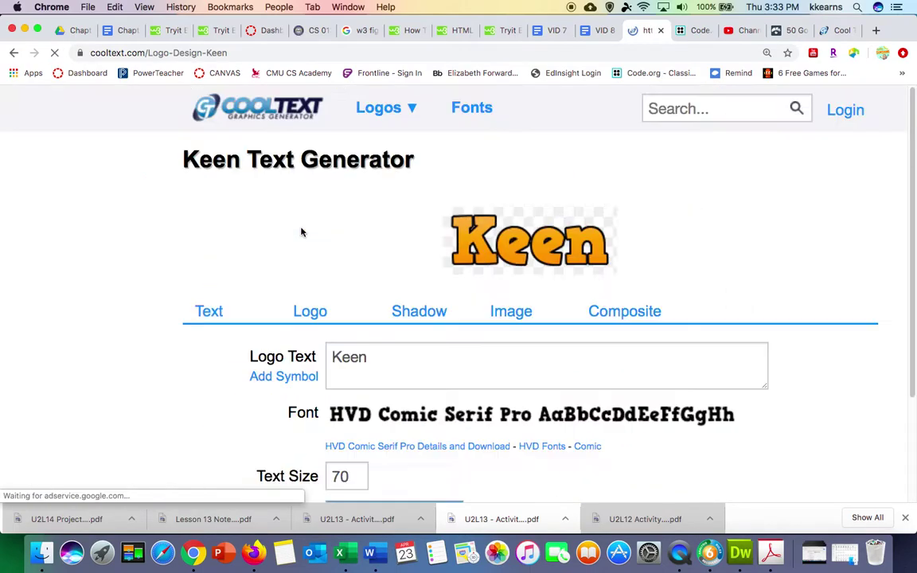
{"action": "scroll", "coordinate": [318, 222], "scroll_direction": "down", "scroll_amount": 1}
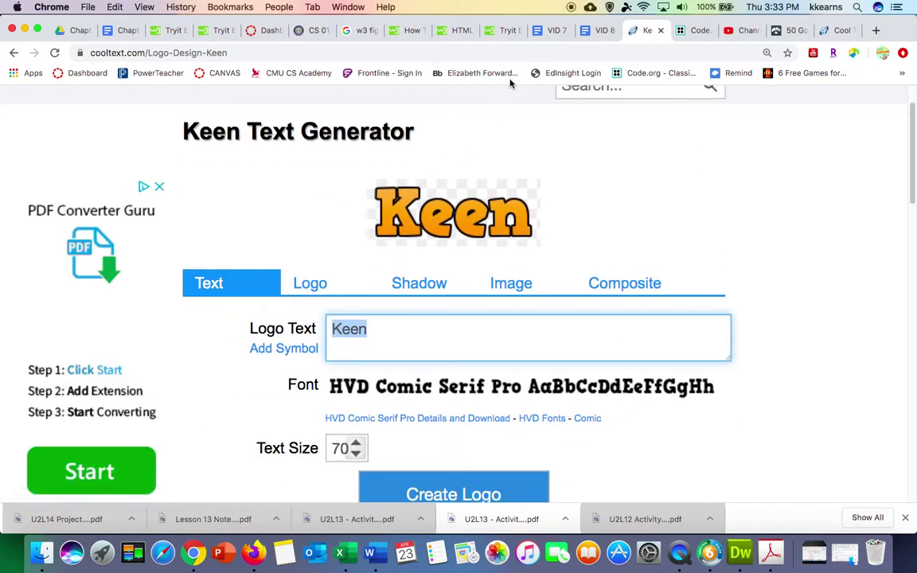
- Check the "The Personal Website of..." heading in the Code.org preview and return to the Keen text generator
{"action": "left_click", "coordinate": [684, 32]}
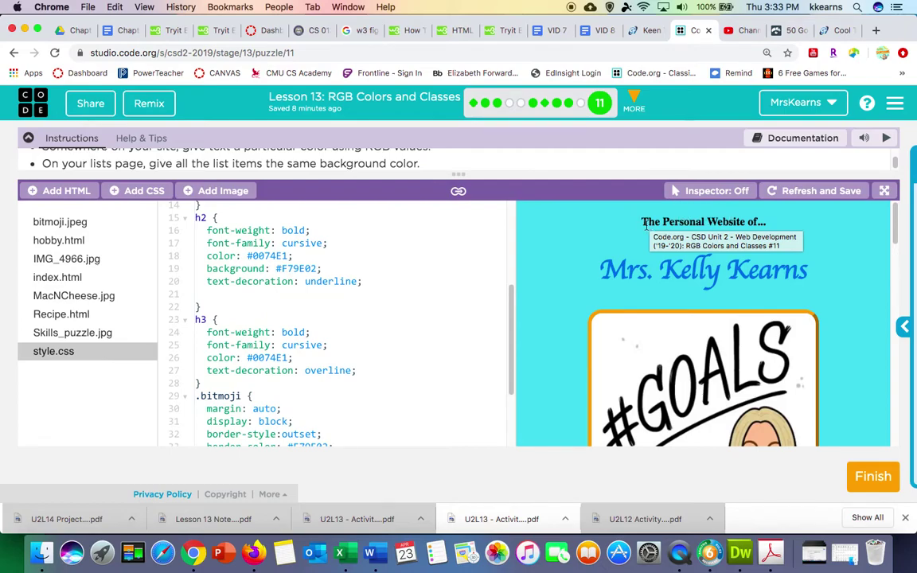
{"action": "left_click_drag", "start_coordinate": [641, 223], "coordinate": [777, 226]}
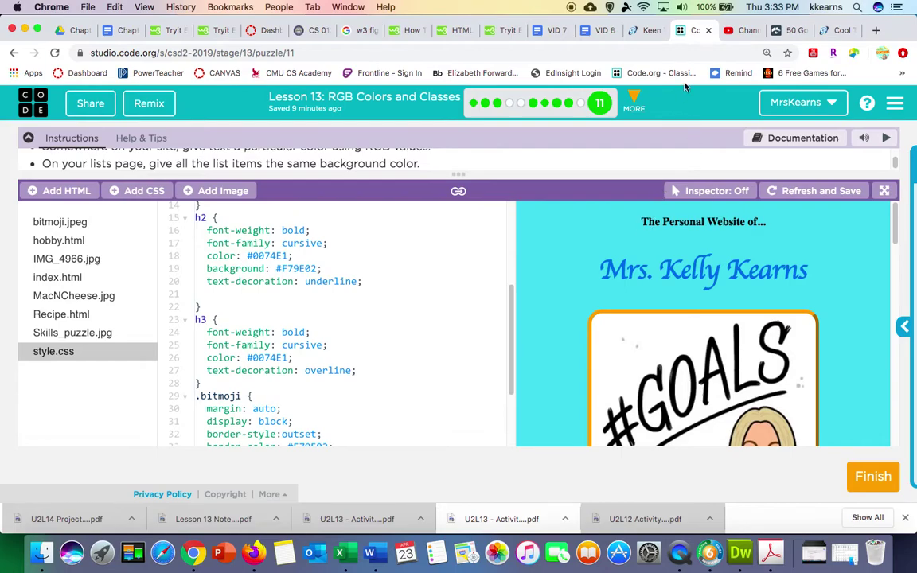
{"action": "left_click", "coordinate": [652, 31]}
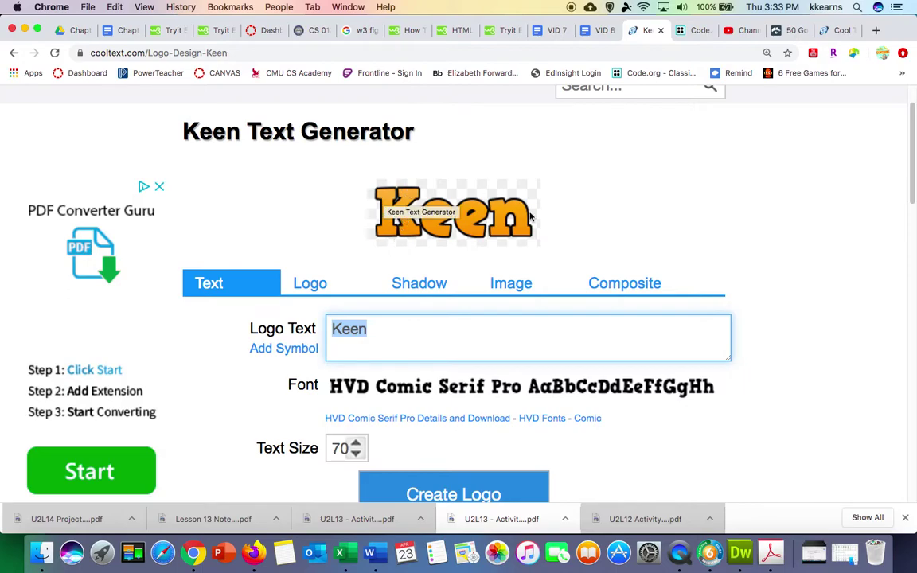
{"action": "left_click", "coordinate": [627, 221]}
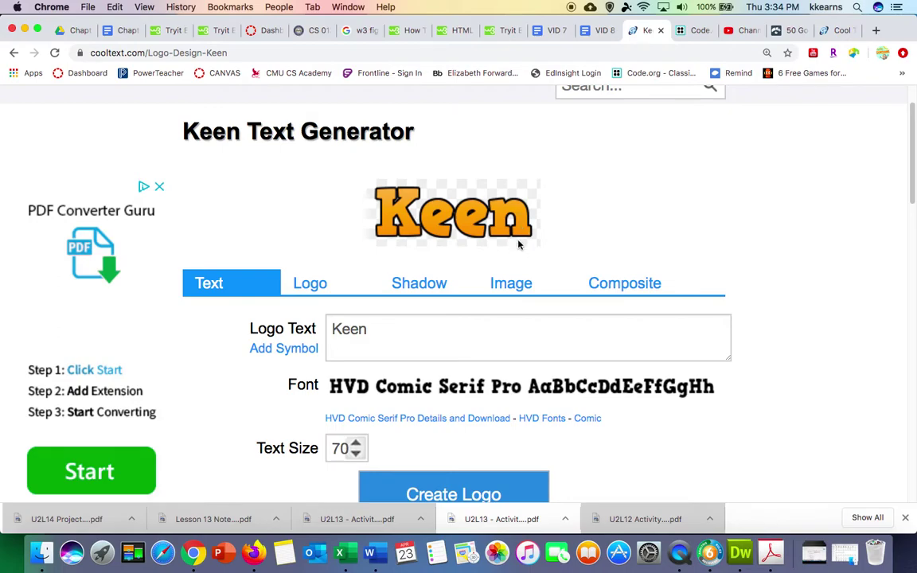
- Replace the sample logo text with "Welcome to"
{"action": "scroll", "coordinate": [400, 289], "scroll_direction": "down", "scroll_amount": 1}
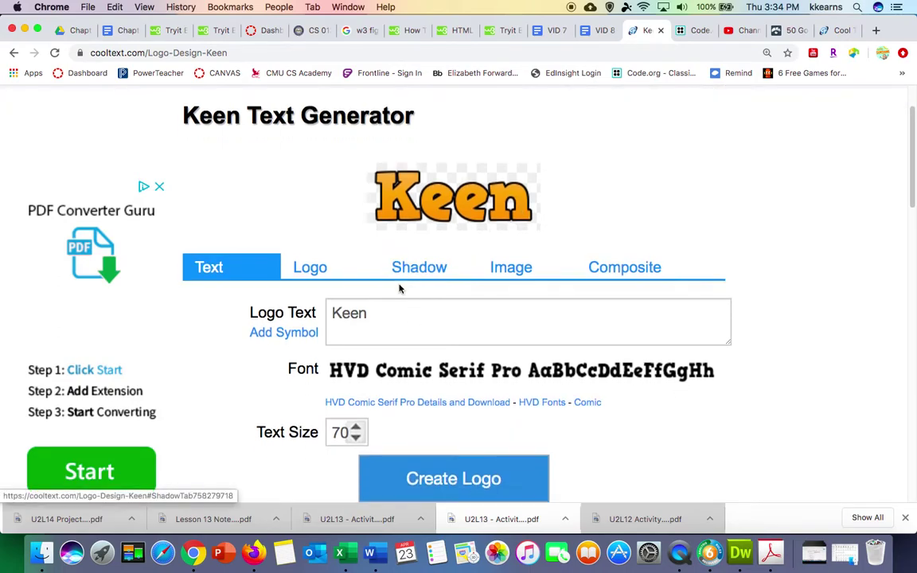
{"action": "scroll", "coordinate": [399, 289], "scroll_direction": "down", "scroll_amount": 1}
{"action": "double_click", "coordinate": [399, 312]}
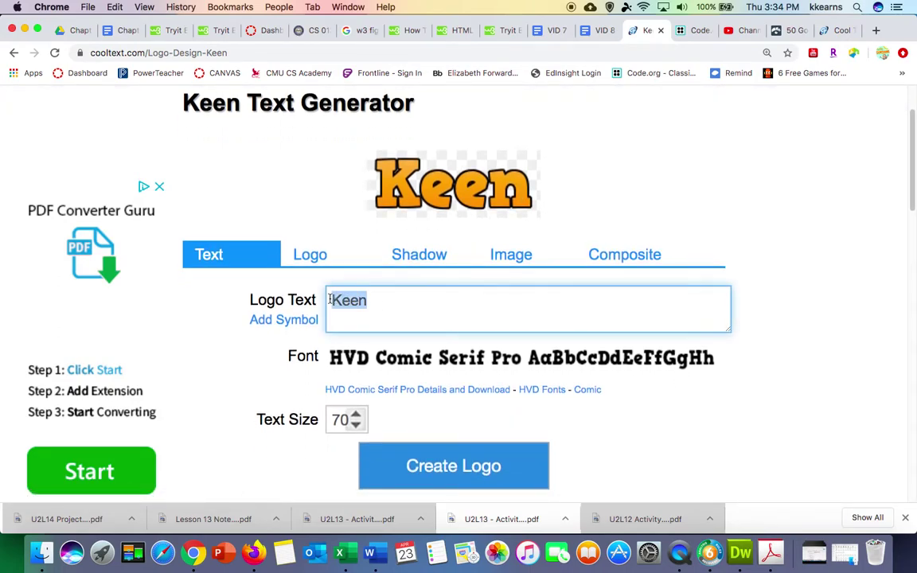
{"action": "type", "text": "Welcome to"}
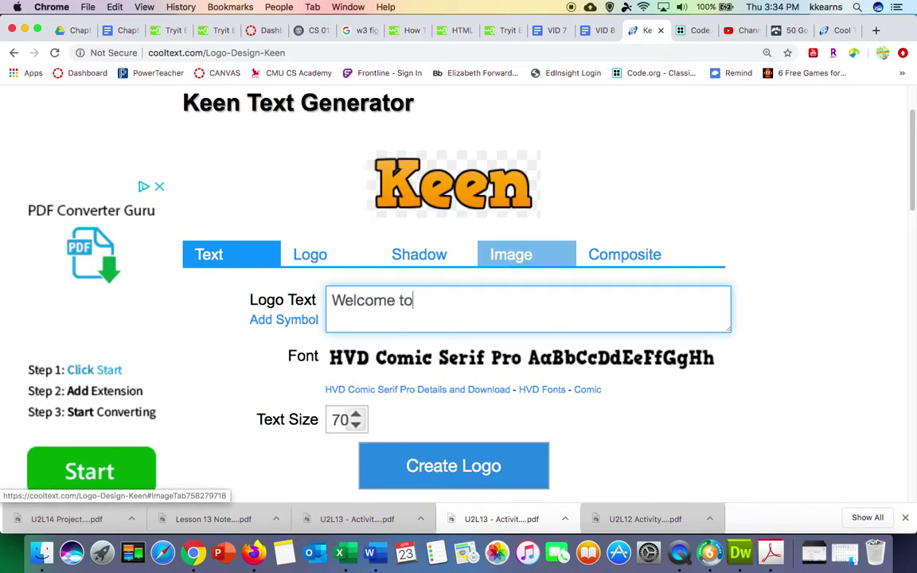
{"action": "scroll", "coordinate": [511, 258], "scroll_direction": "down", "scroll_amount": 1}
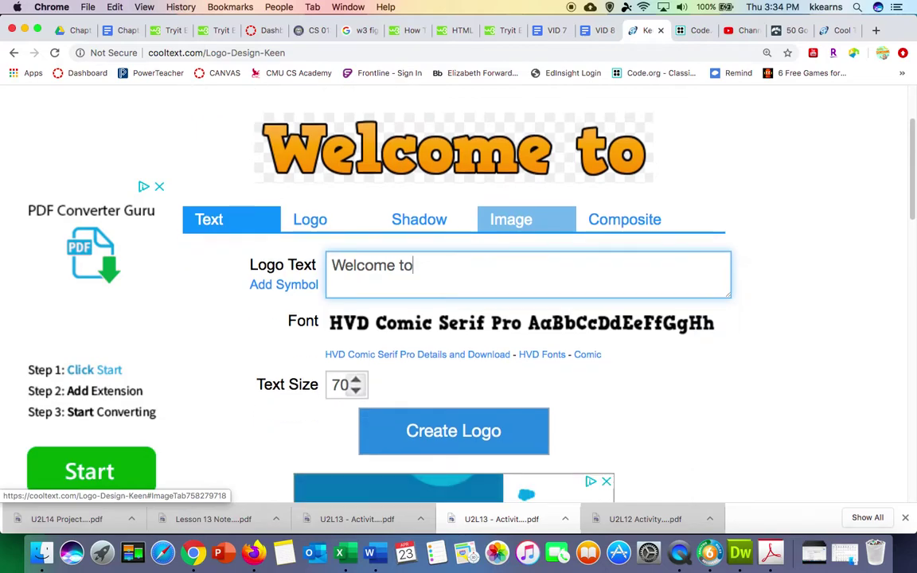
- Reduce the logo's text size to 40
{"action": "left_click", "coordinate": [356, 393]}
{"action": "left_click", "coordinate": [356, 393]}
{"action": "left_click", "coordinate": [356, 393]}
{"action": "left_click", "coordinate": [356, 393]}
{"action": "left_click", "coordinate": [356, 393]}
{"action": "left_click", "coordinate": [356, 394]}
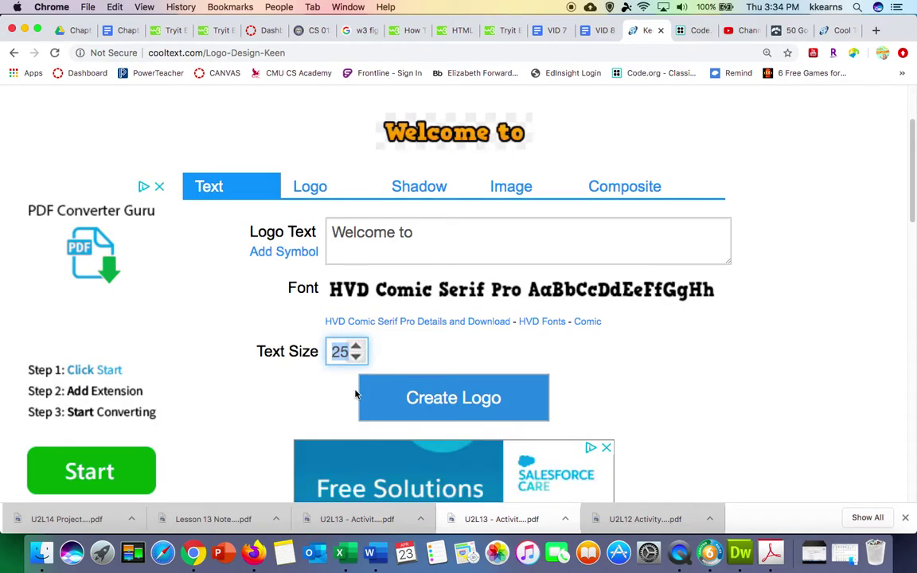
{"action": "left_click", "coordinate": [357, 346]}
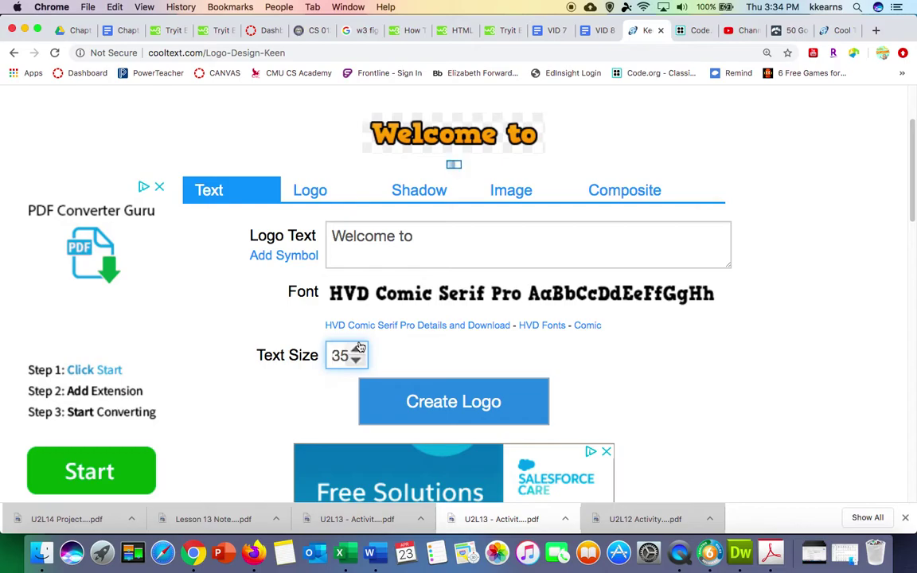
{"action": "left_click", "coordinate": [356, 354]}
- Open the font catalogue for the logo and examine the font categories and the index by font name
{"action": "mouse_move", "coordinate": [376, 301]}
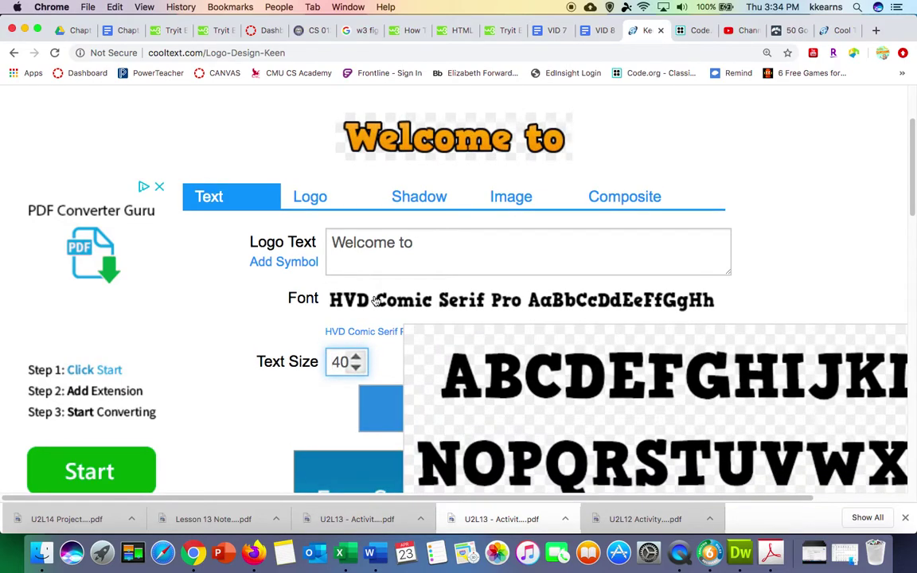
{"action": "left_click", "coordinate": [376, 301]}
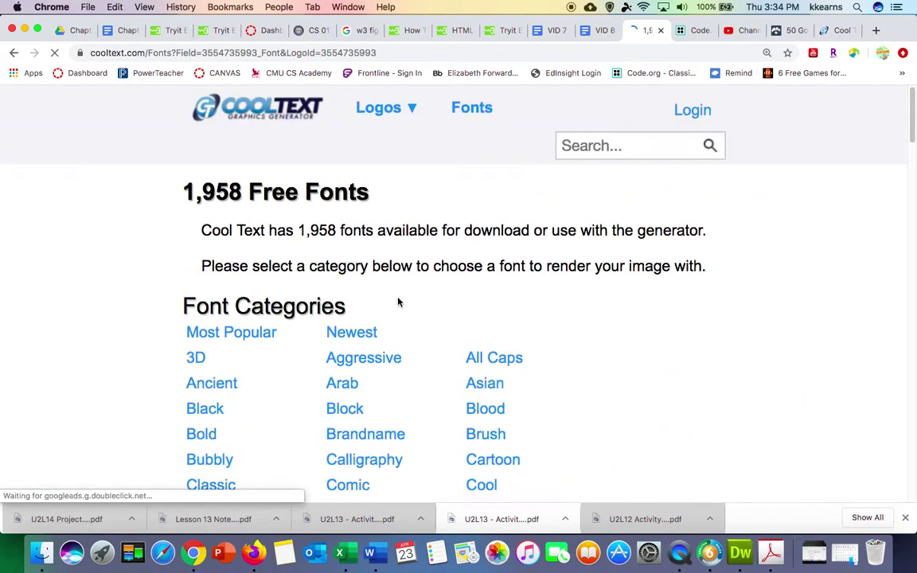
{"action": "scroll", "coordinate": [400, 305], "scroll_direction": "down", "scroll_amount": 1}
{"action": "scroll", "coordinate": [399, 305], "scroll_direction": "down", "scroll_amount": 10}
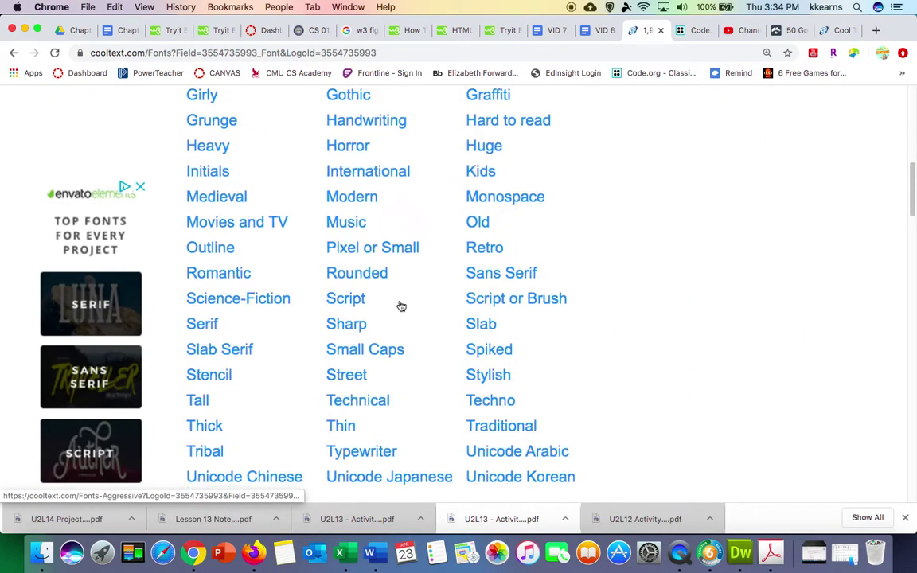
{"action": "scroll", "coordinate": [401, 306], "scroll_direction": "down", "scroll_amount": 5}
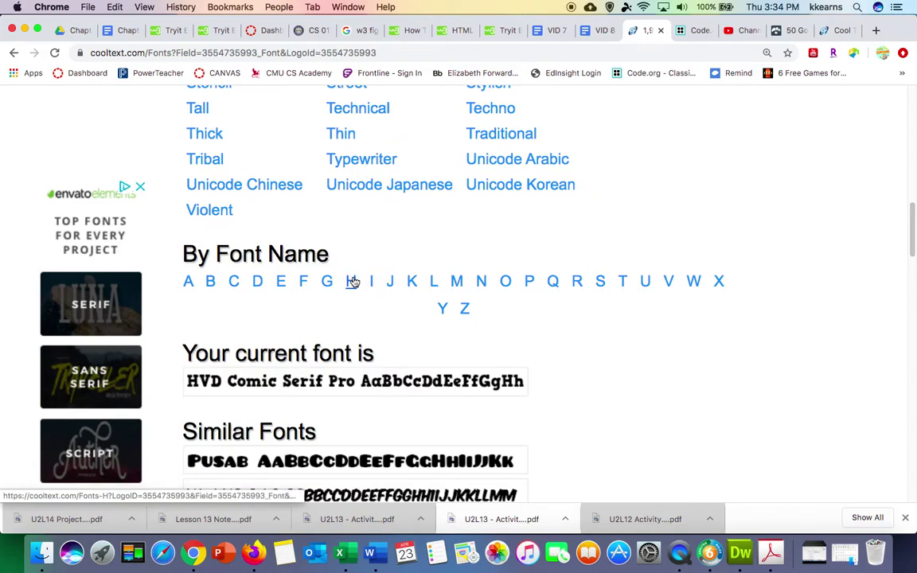
{"action": "scroll", "coordinate": [366, 181], "scroll_direction": "up", "scroll_amount": 5}
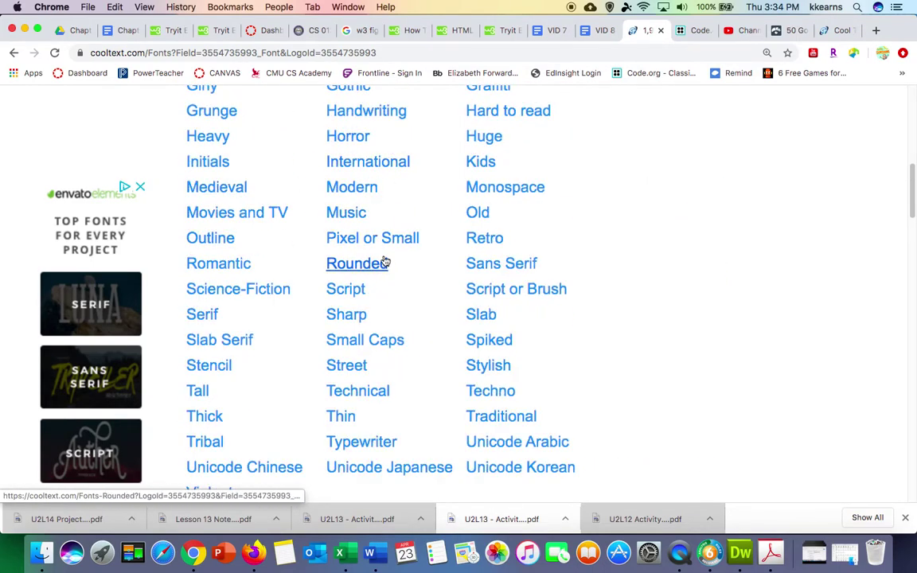
- Examine the similar and suggested fonts for the logo, and return to the Keen generator without choosing a new font
{"action": "scroll", "coordinate": [386, 260], "scroll_direction": "down", "scroll_amount": 4}
{"action": "scroll", "coordinate": [386, 261], "scroll_direction": "down", "scroll_amount": 3}
{"action": "scroll", "coordinate": [339, 368], "scroll_direction": "down", "scroll_amount": 2}
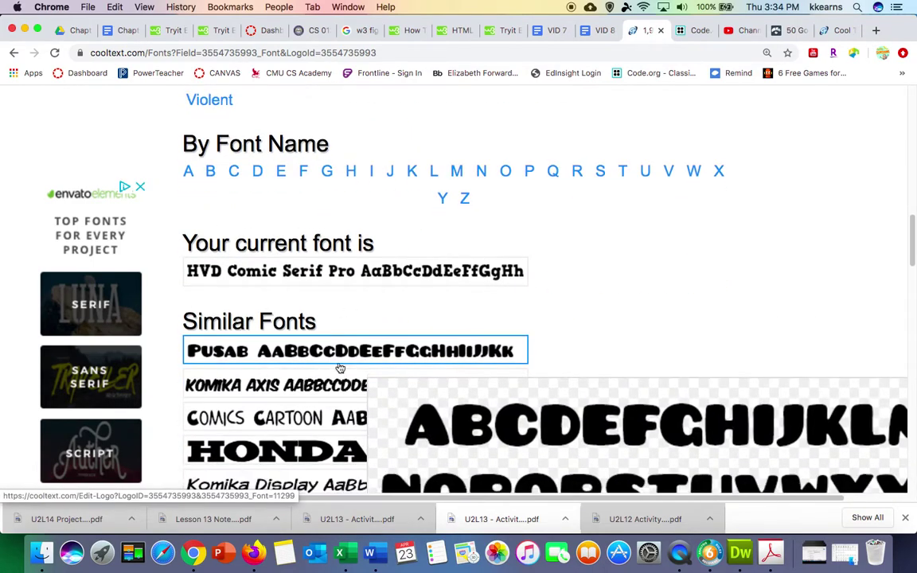
{"action": "scroll", "coordinate": [339, 368], "scroll_direction": "down", "scroll_amount": 3}
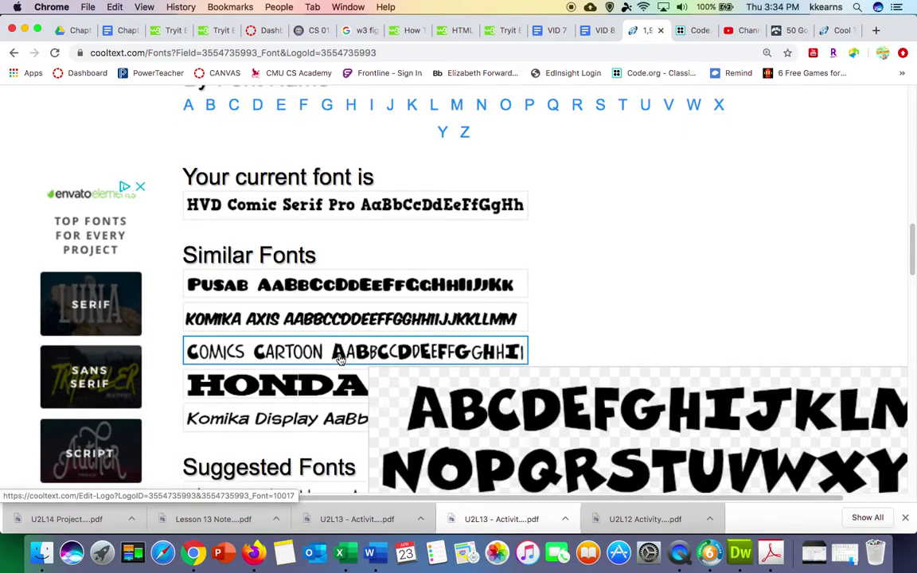
{"action": "scroll", "coordinate": [510, 330], "scroll_direction": "down", "scroll_amount": 10}
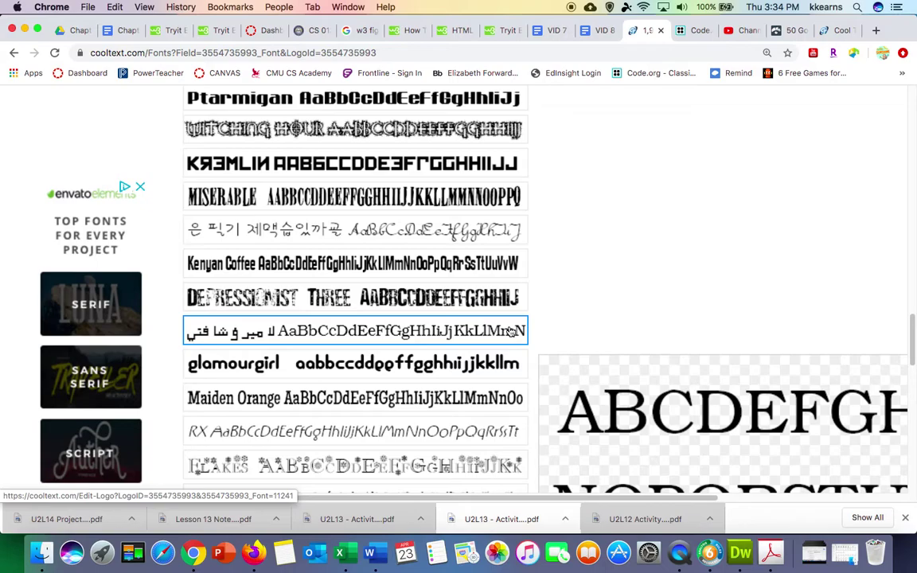
{"action": "scroll", "coordinate": [511, 332], "scroll_direction": "down", "scroll_amount": 2}
{"action": "scroll", "coordinate": [511, 331], "scroll_direction": "up", "scroll_amount": 5}
{"action": "scroll", "coordinate": [510, 330], "scroll_direction": "up", "scroll_amount": 15}
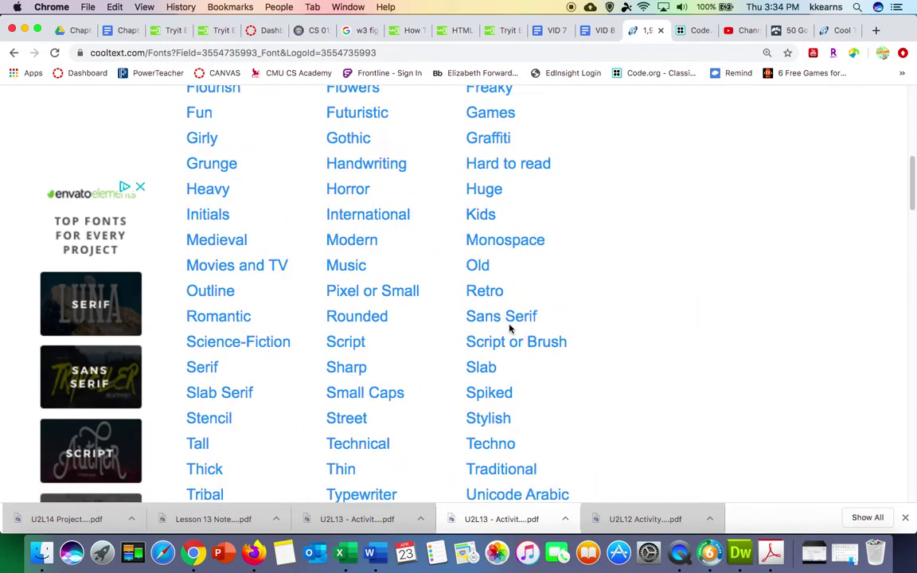
{"action": "scroll", "coordinate": [510, 327], "scroll_direction": "up", "scroll_amount": 8}
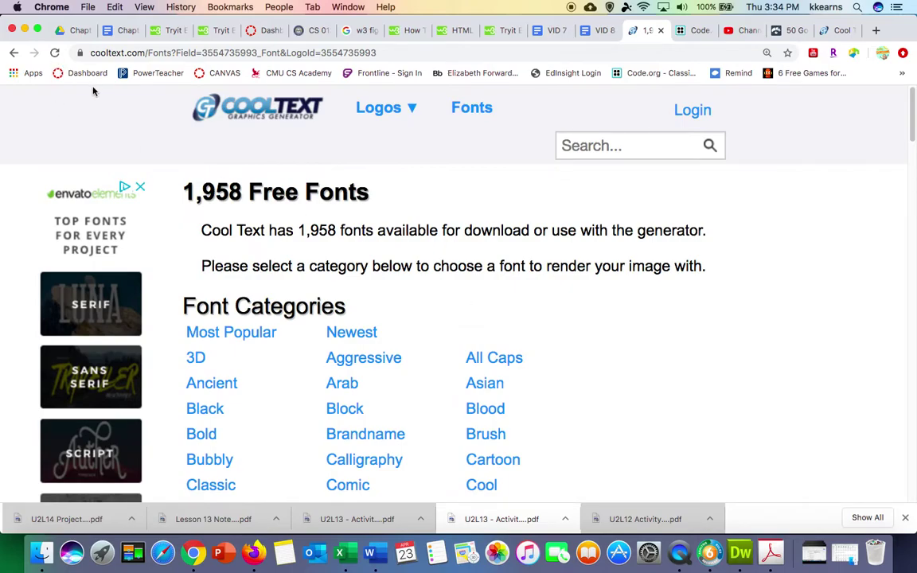
{"action": "left_click", "coordinate": [14, 53]}
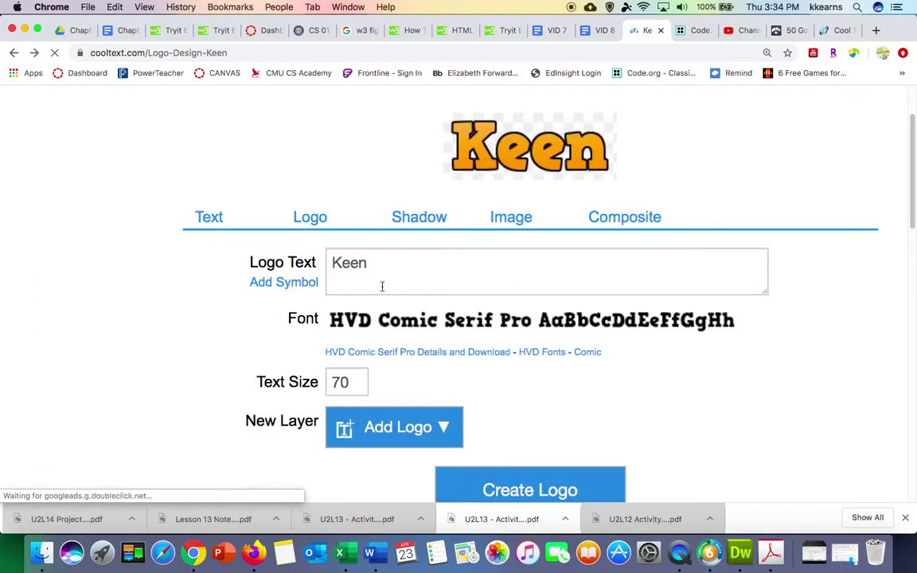
- Set the logo's text size to 35 and open its color and outline settings
{"action": "mouse_move", "coordinate": [394, 322]}
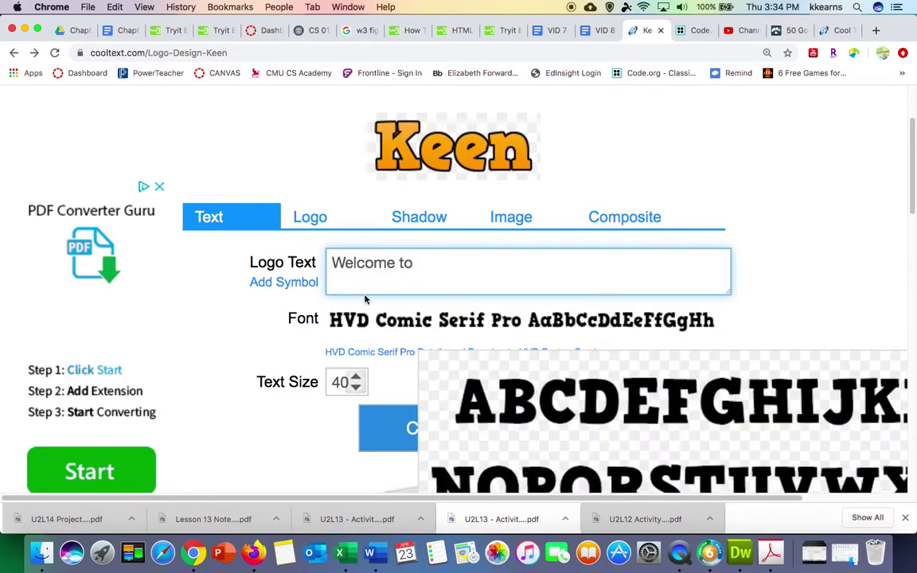
{"action": "left_click", "coordinate": [356, 388]}
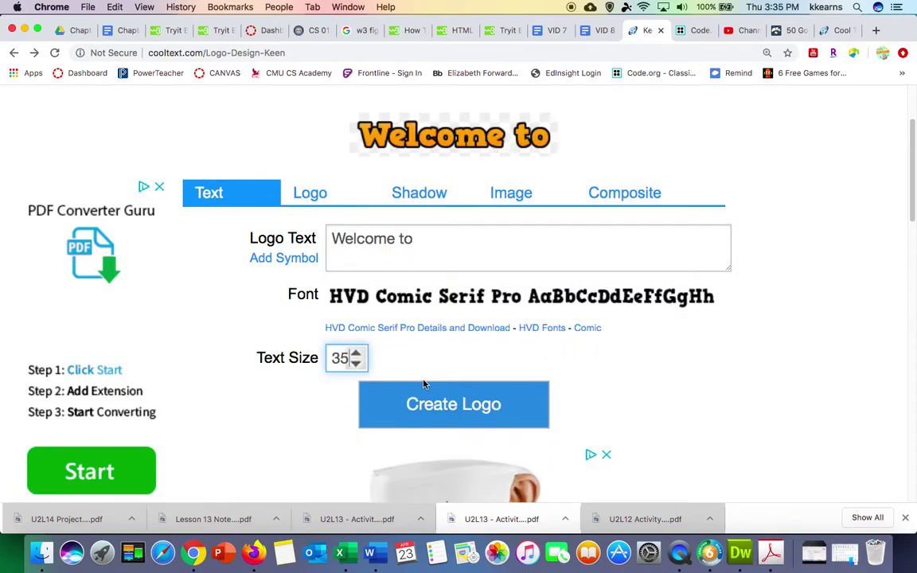
{"action": "left_click", "coordinate": [318, 195]}
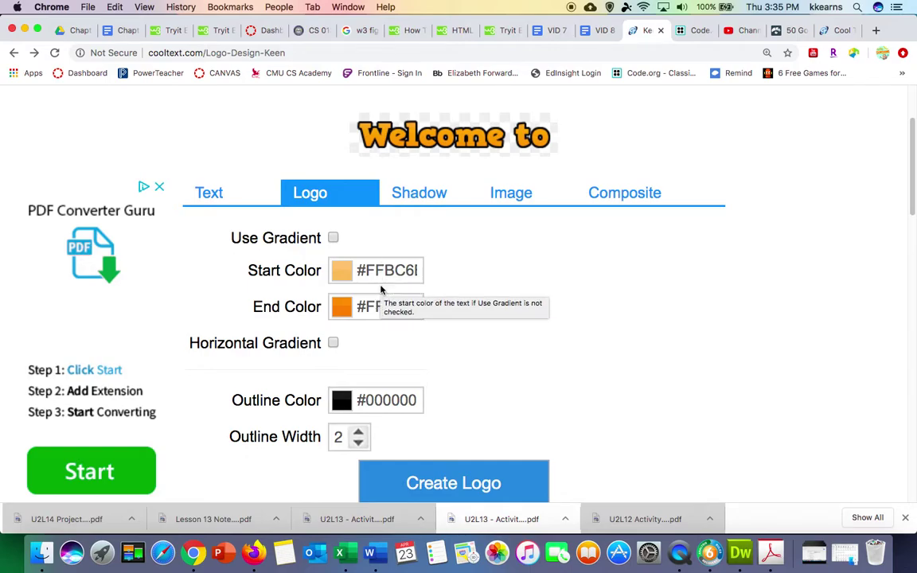
- Switch to the Code.org project and copy the border color #F79E02 from the .bitmoji rule in style.css
{"action": "left_click", "coordinate": [690, 31]}
{"action": "scroll", "coordinate": [669, 287], "scroll_direction": "down", "scroll_amount": 10}
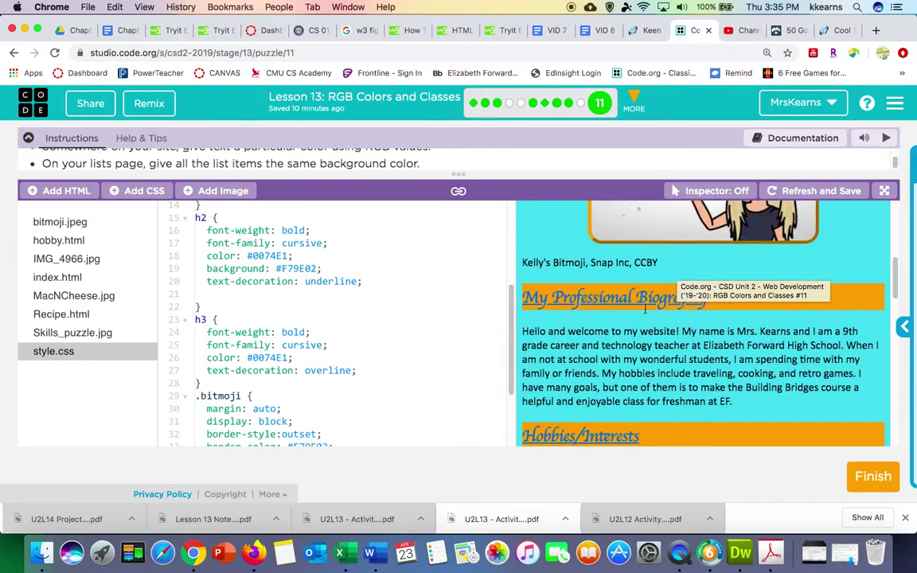
{"action": "scroll", "coordinate": [734, 309], "scroll_direction": "up", "scroll_amount": 10}
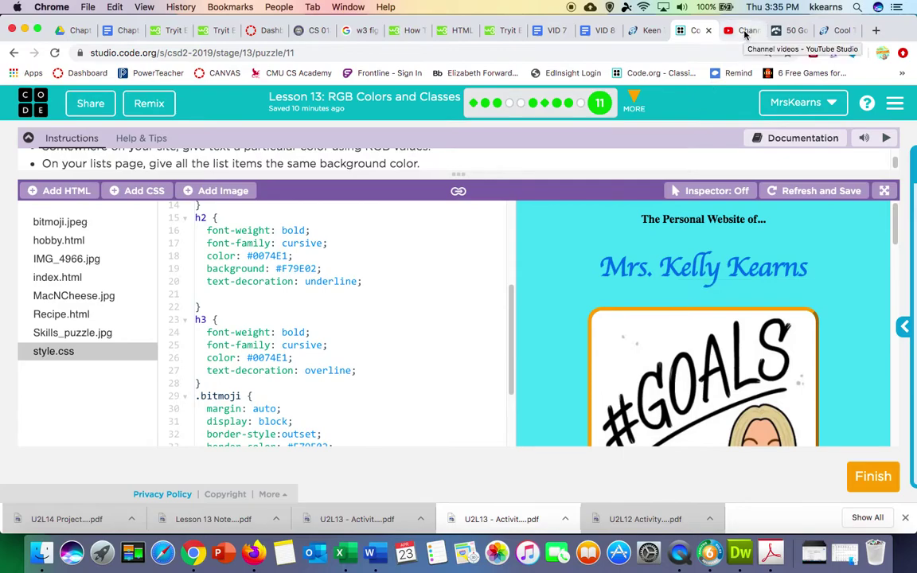
{"action": "scroll", "coordinate": [555, 279], "scroll_direction": "down", "scroll_amount": 1}
{"action": "scroll", "coordinate": [334, 298], "scroll_direction": "down", "scroll_amount": 1}
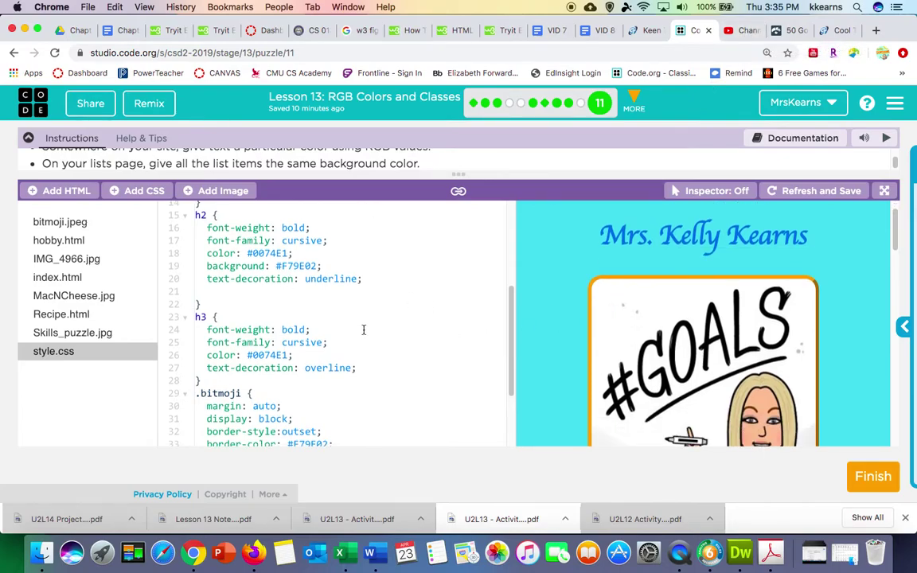
{"action": "scroll", "coordinate": [373, 355], "scroll_direction": "down", "scroll_amount": 3}
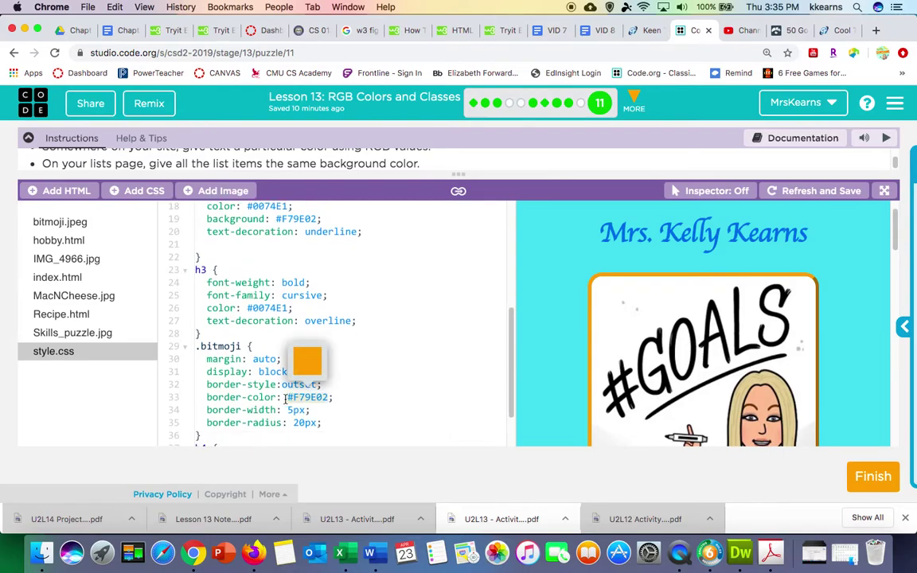
{"action": "right_click", "coordinate": [317, 401]}
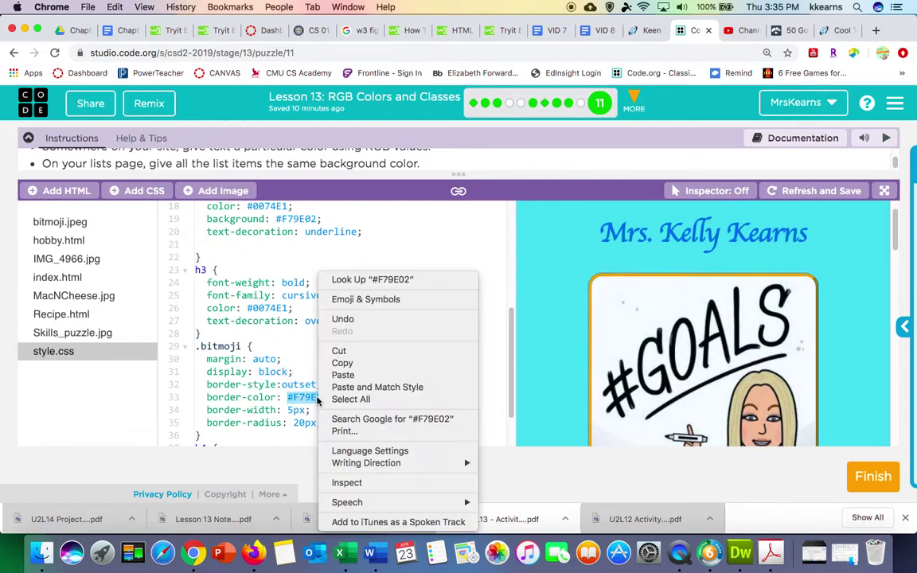
{"action": "left_click", "coordinate": [390, 362]}
- Return to the Cool Text Keen generator and set the logo's Start Color to the copied #F79E02
{"action": "left_click", "coordinate": [646, 30]}
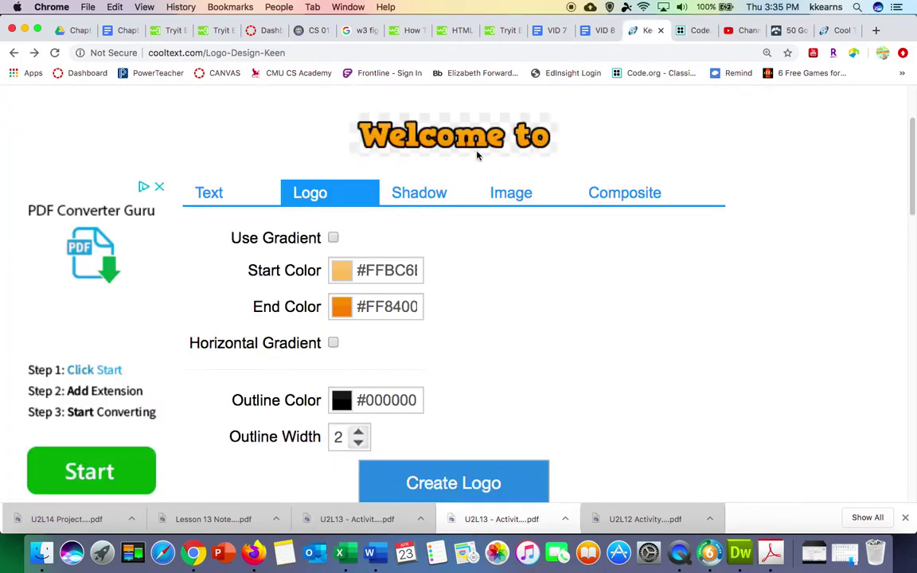
{"action": "left_click", "coordinate": [414, 270]}
{"action": "triple_click", "coordinate": [412, 274]}
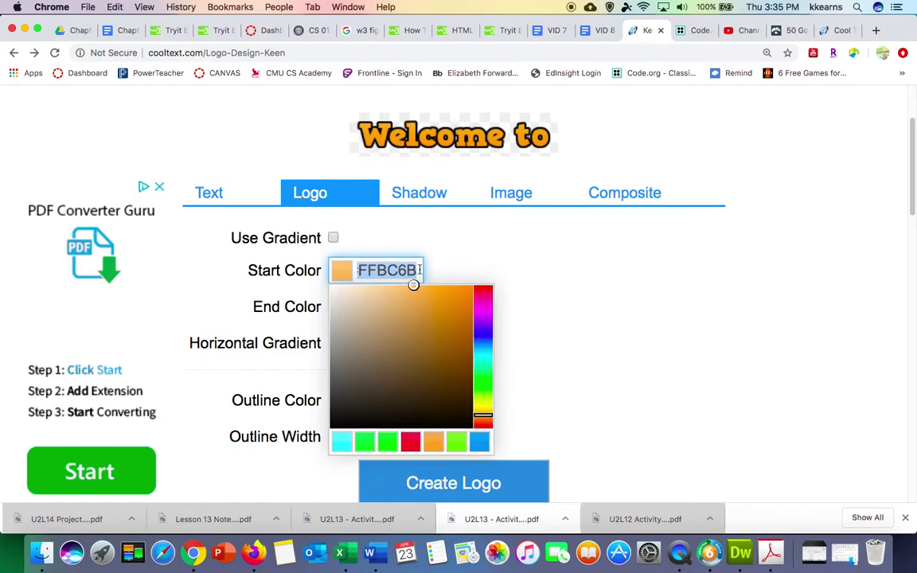
{"action": "right_click", "coordinate": [402, 271]}
{"action": "left_click", "coordinate": [422, 369]}
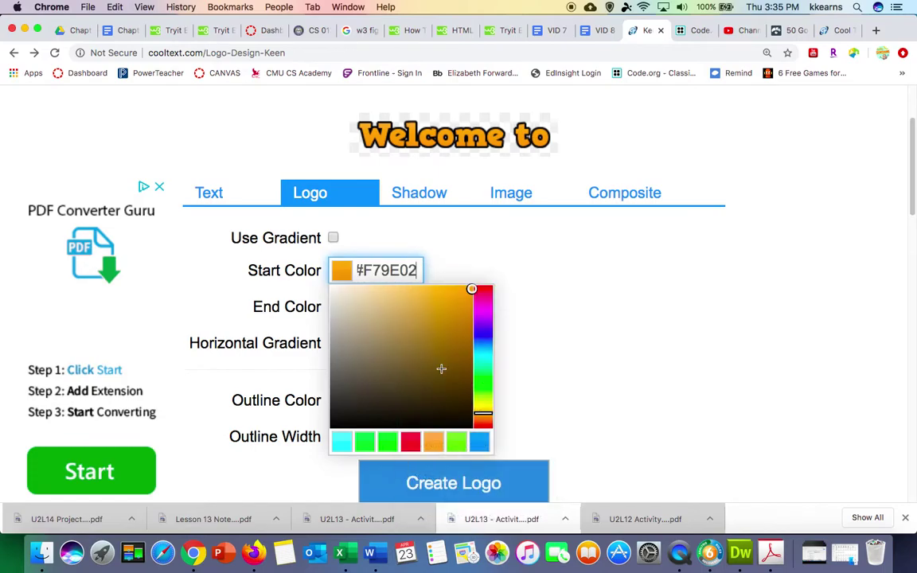
{"action": "left_click", "coordinate": [566, 269]}
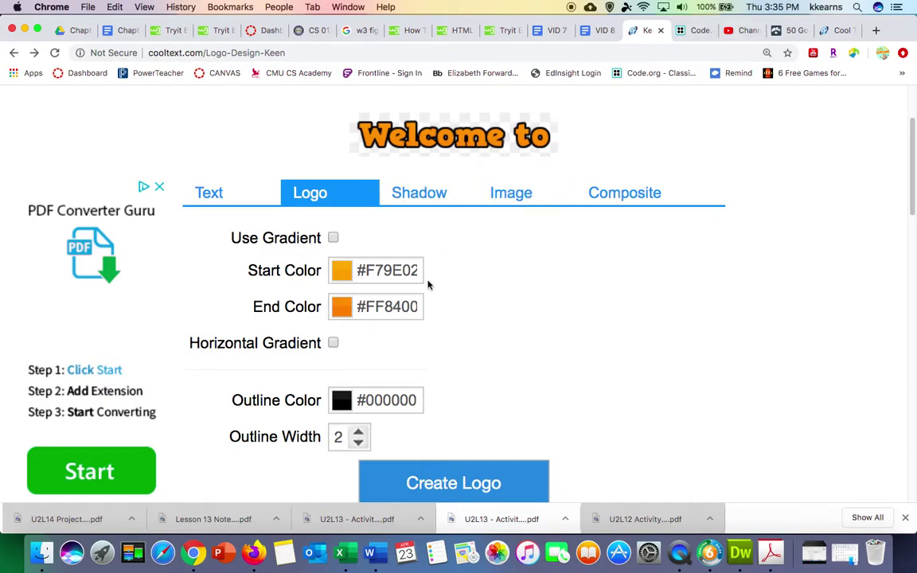
- Switch to the Code.org project and copy the text color #0074E1 from the h1 rule in style.css
{"action": "left_click", "coordinate": [702, 34]}
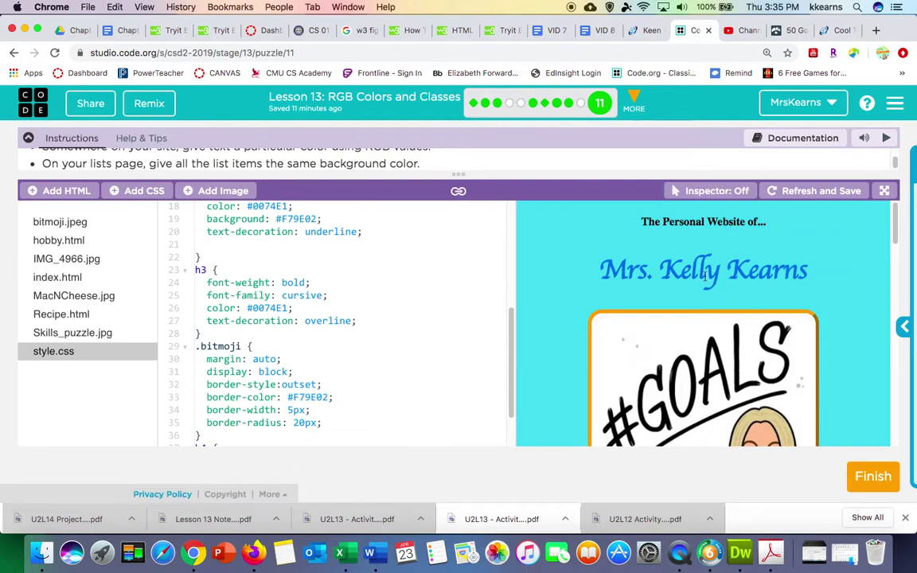
{"action": "scroll", "coordinate": [414, 274], "scroll_direction": "up", "scroll_amount": 4}
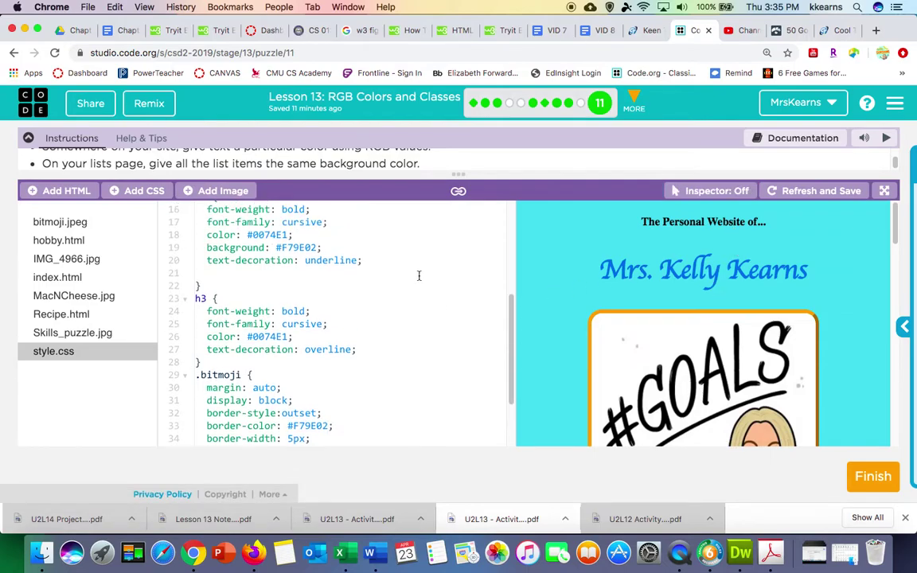
{"action": "scroll", "coordinate": [404, 281], "scroll_direction": "up", "scroll_amount": 1}
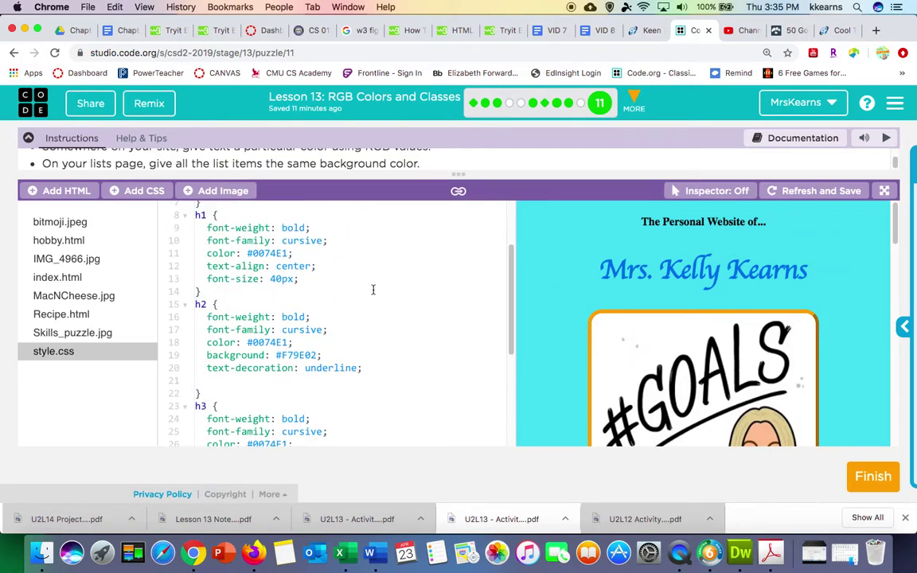
{"action": "scroll", "coordinate": [376, 289], "scroll_direction": "up", "scroll_amount": 1}
{"action": "double_click", "coordinate": [270, 265]}
{"action": "right_click", "coordinate": [269, 266]}
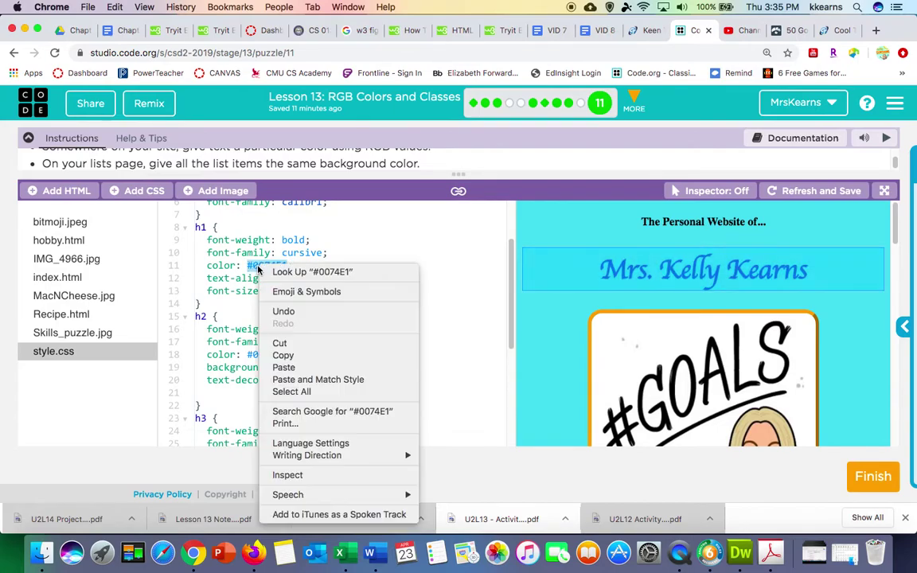
{"action": "left_click", "coordinate": [282, 355]}
- Return to the Cool Text Keen generator and set the logo's End Color to the copied #0074E1
{"action": "left_click", "coordinate": [647, 30]}
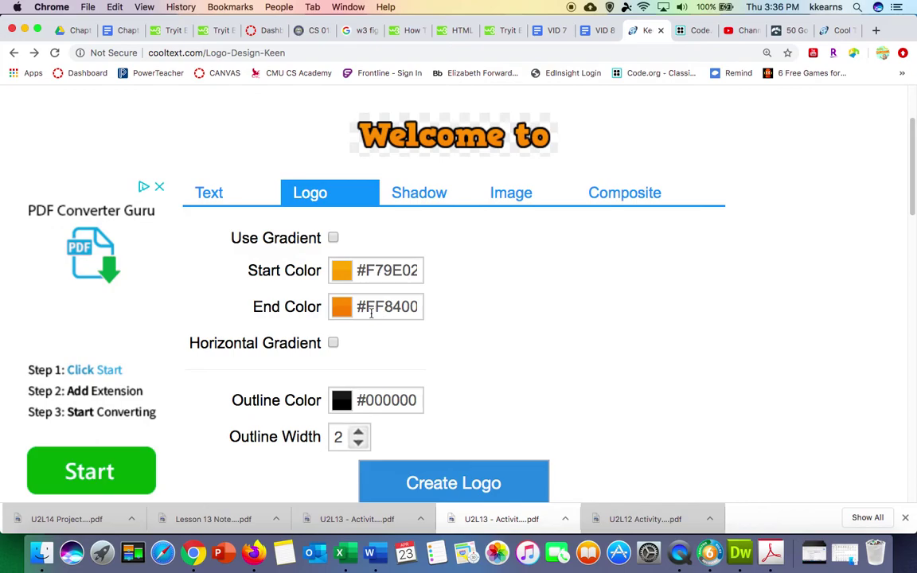
{"action": "left_click_drag", "start_coordinate": [358, 309], "coordinate": [398, 308]}
{"action": "right_click", "coordinate": [398, 308]}
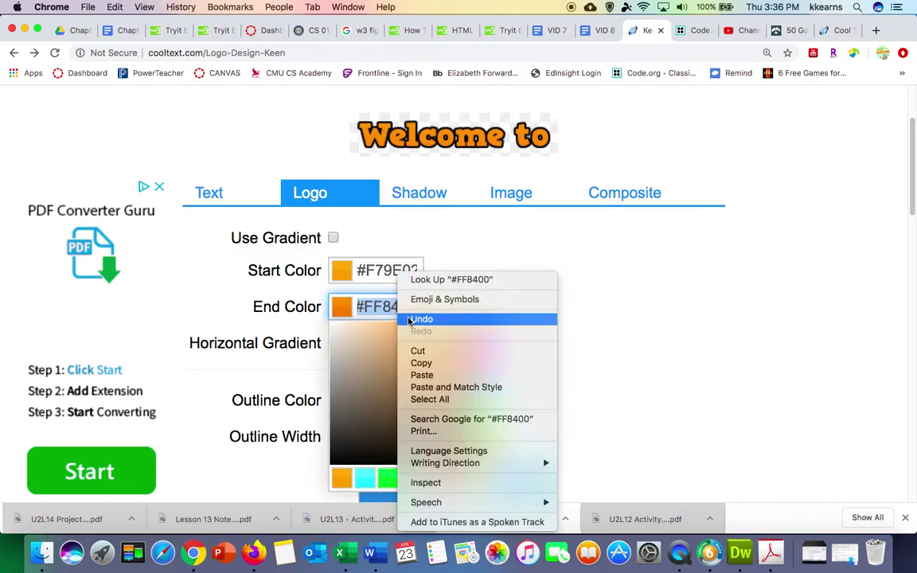
{"action": "left_click", "coordinate": [430, 375]}
{"action": "left_click", "coordinate": [534, 328]}
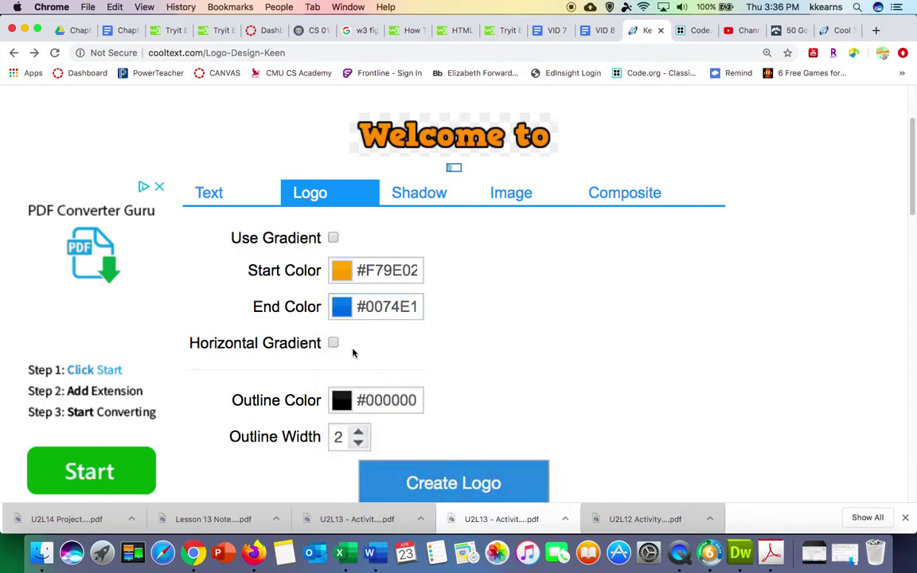
- Enable the logo's horizontal gradient and set its outline width to 3
{"action": "left_click", "coordinate": [333, 343]}
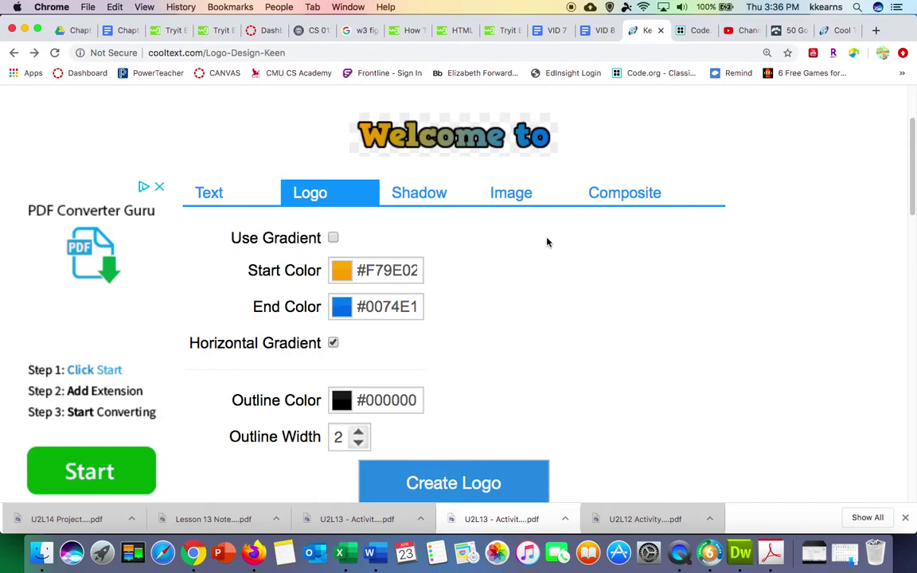
{"action": "scroll", "coordinate": [554, 243], "scroll_direction": "down", "scroll_amount": 1}
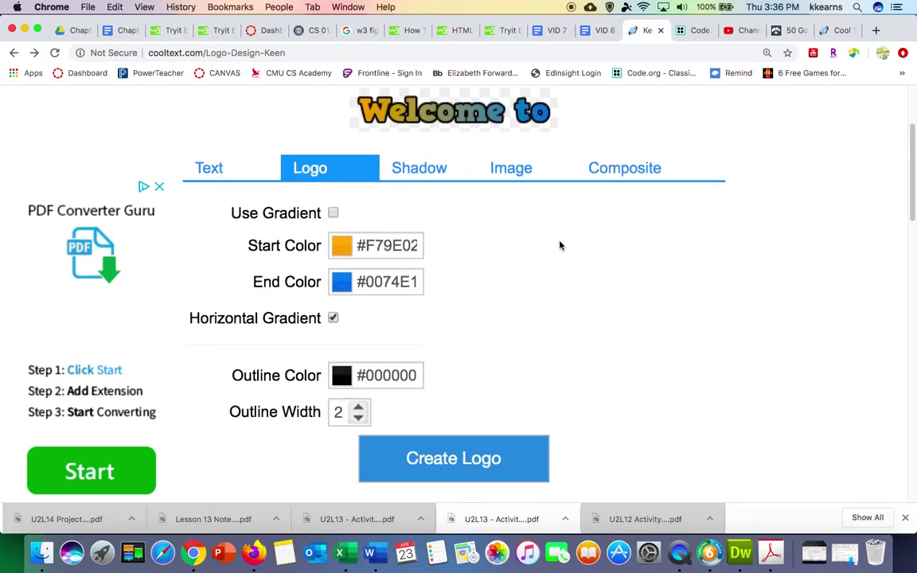
{"action": "scroll", "coordinate": [554, 279], "scroll_direction": "up", "scroll_amount": 1}
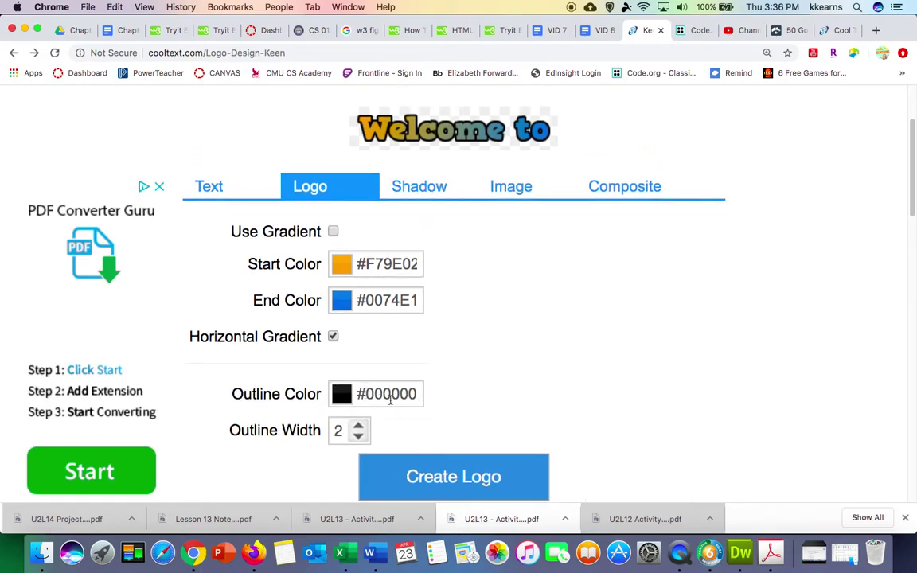
{"action": "left_click", "coordinate": [359, 426]}
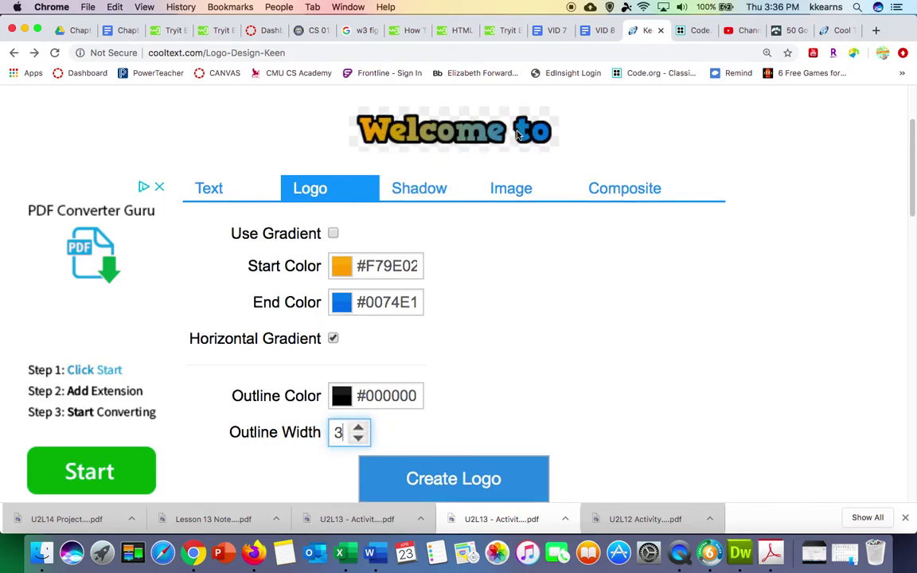
{"action": "scroll", "coordinate": [463, 259], "scroll_direction": "down", "scroll_amount": 1}
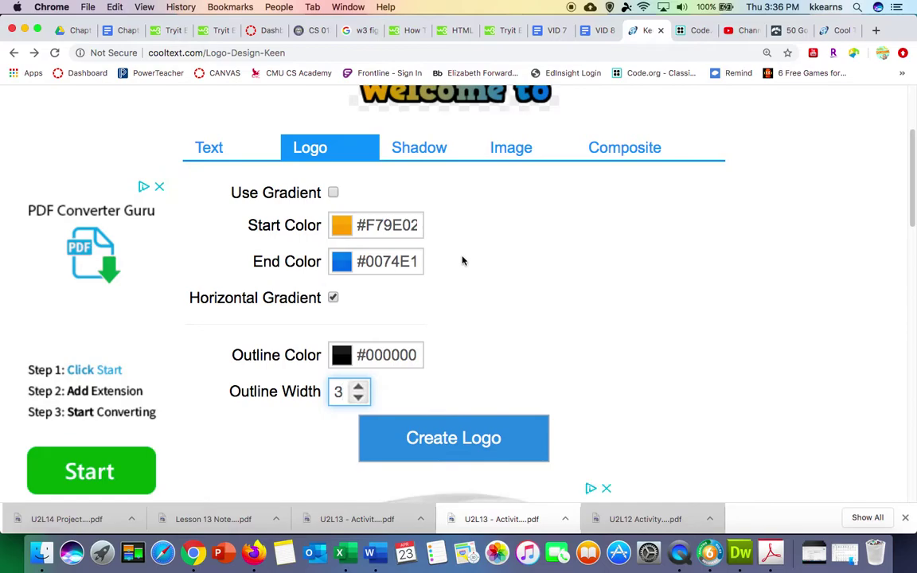
- Try the Sharp shadow type on the logo and set it back to No Shadow
{"action": "left_click", "coordinate": [426, 158]}
{"action": "scroll", "coordinate": [667, 249], "scroll_direction": "up", "scroll_amount": 1}
{"action": "left_click", "coordinate": [502, 239]}
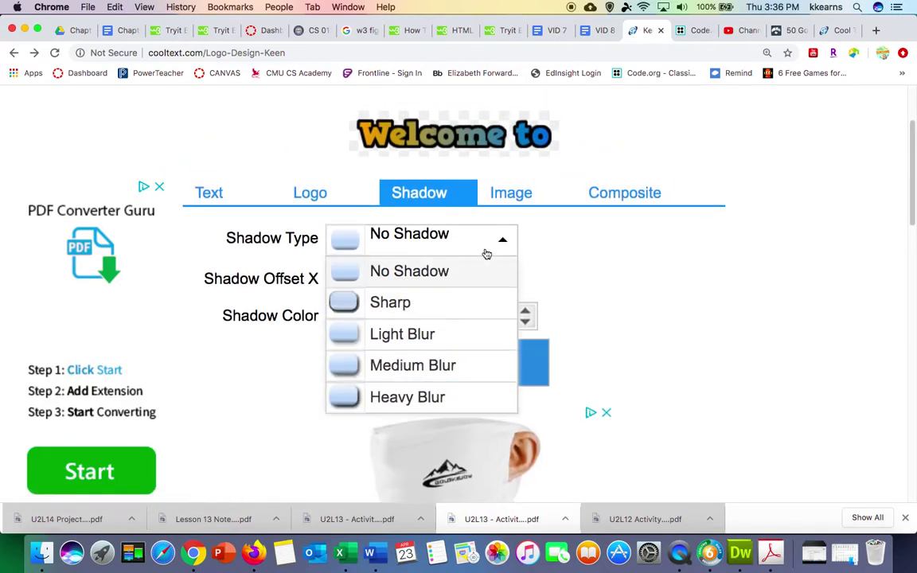
{"action": "left_click", "coordinate": [441, 306]}
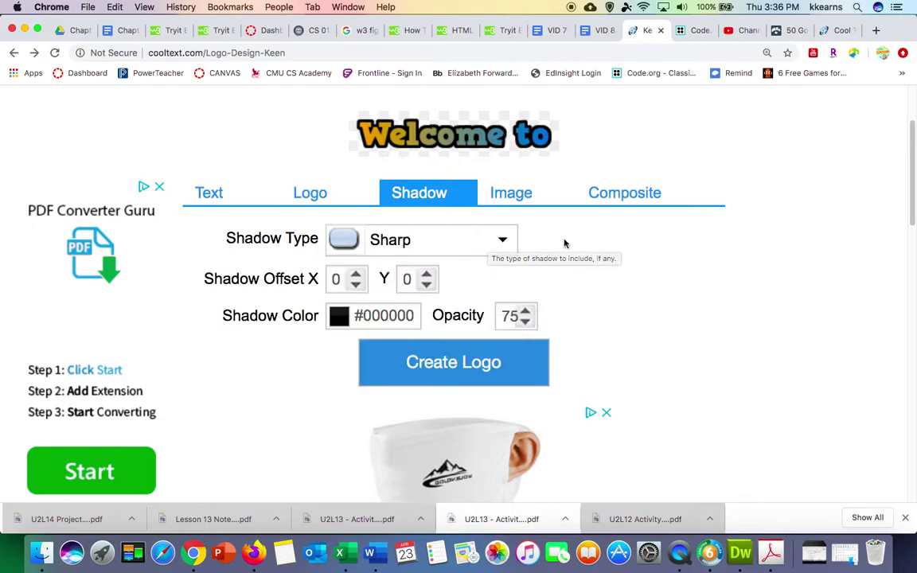
{"action": "left_click", "coordinate": [485, 245]}
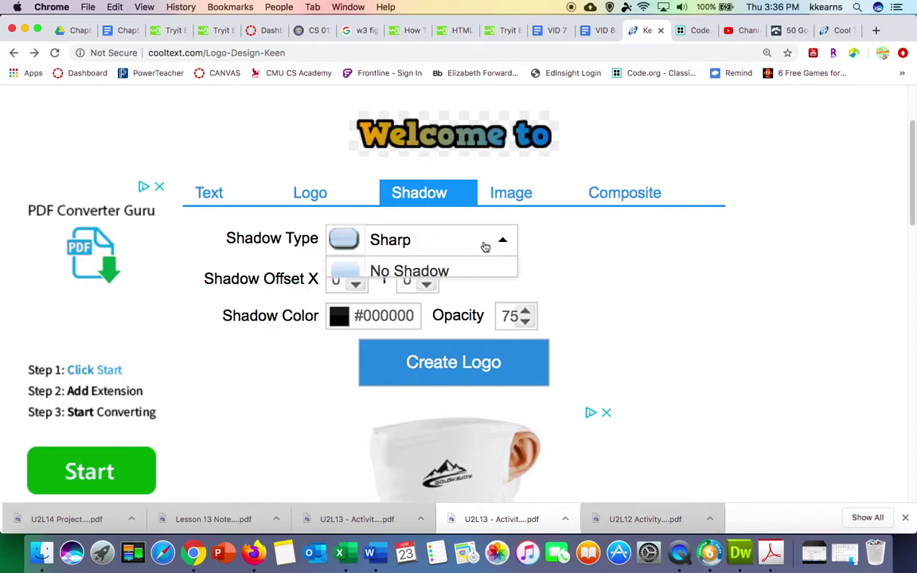
{"action": "left_click", "coordinate": [452, 272]}
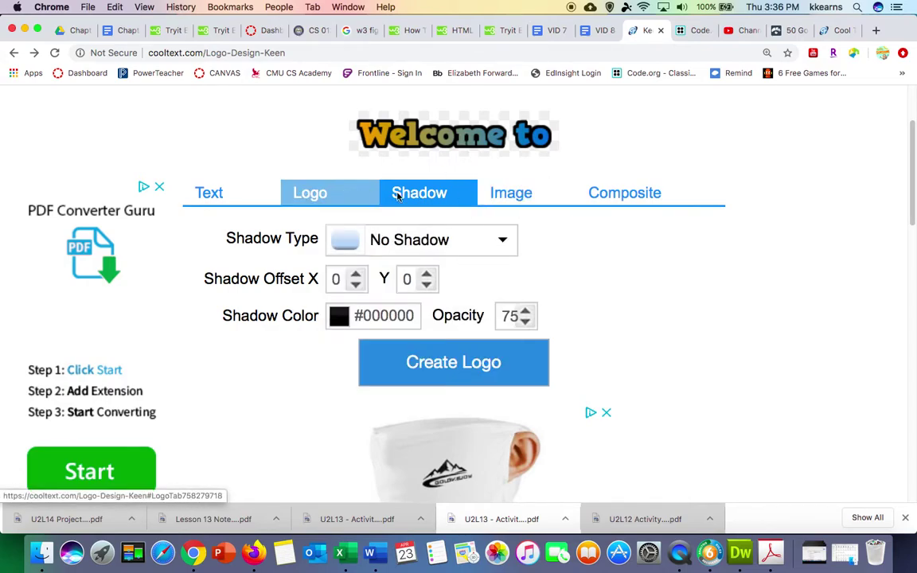
{"action": "left_click", "coordinate": [516, 195]}
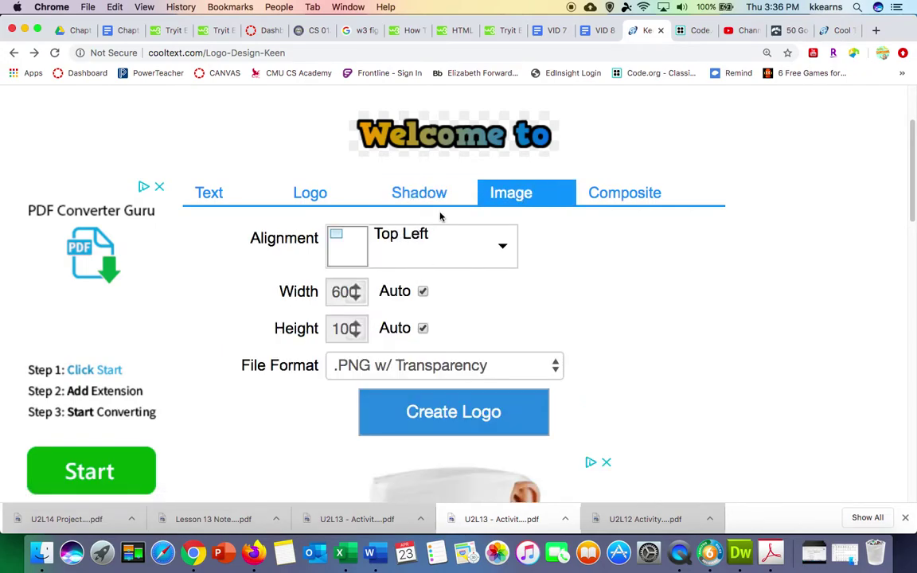
{"action": "left_click", "coordinate": [672, 201]}
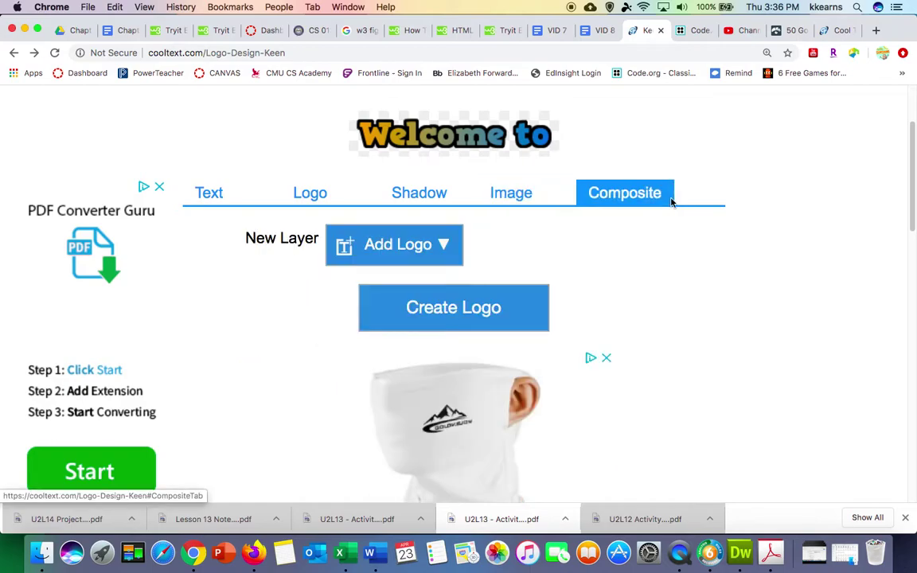
{"action": "left_click", "coordinate": [555, 198]}
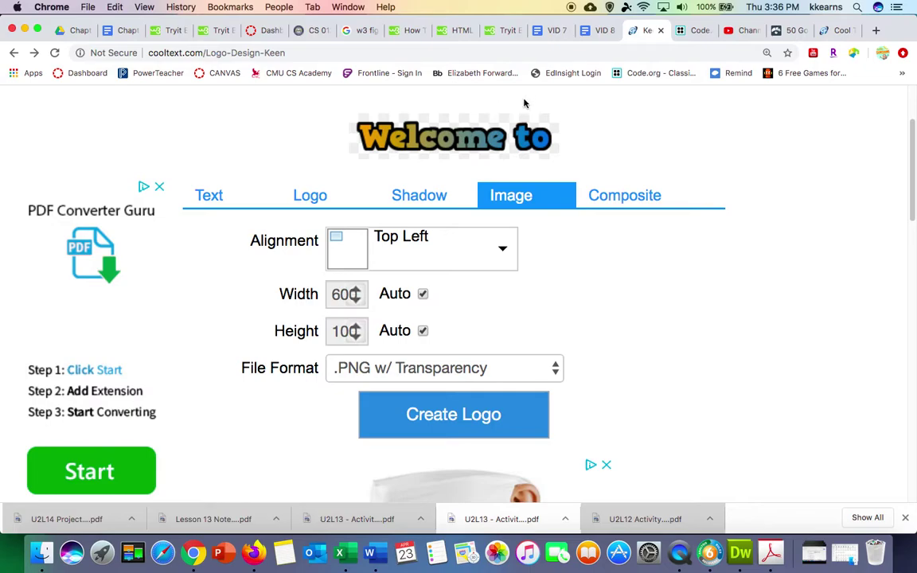
- Save the "Welcome to" logo preview image to the computer under its suggested file name
{"action": "right_click", "coordinate": [443, 138]}
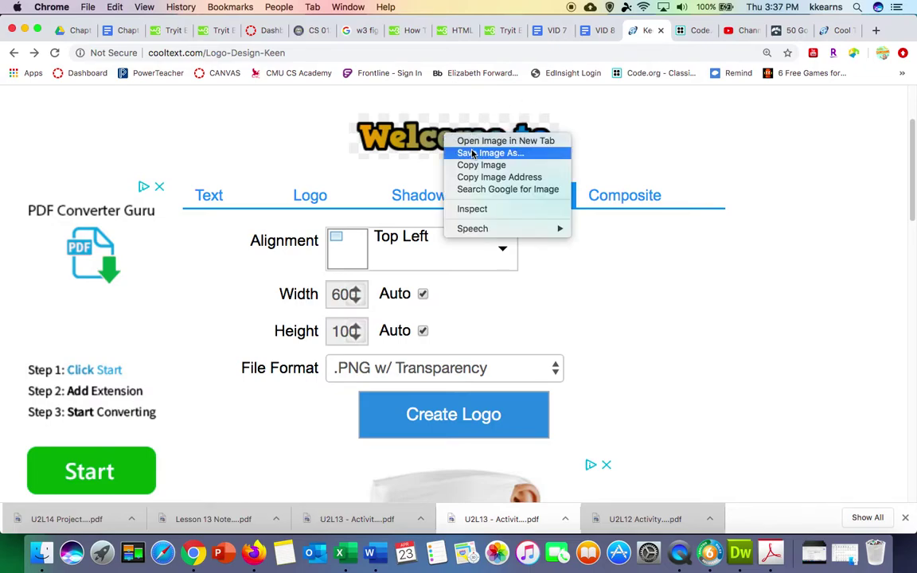
{"action": "left_click", "coordinate": [473, 153]}
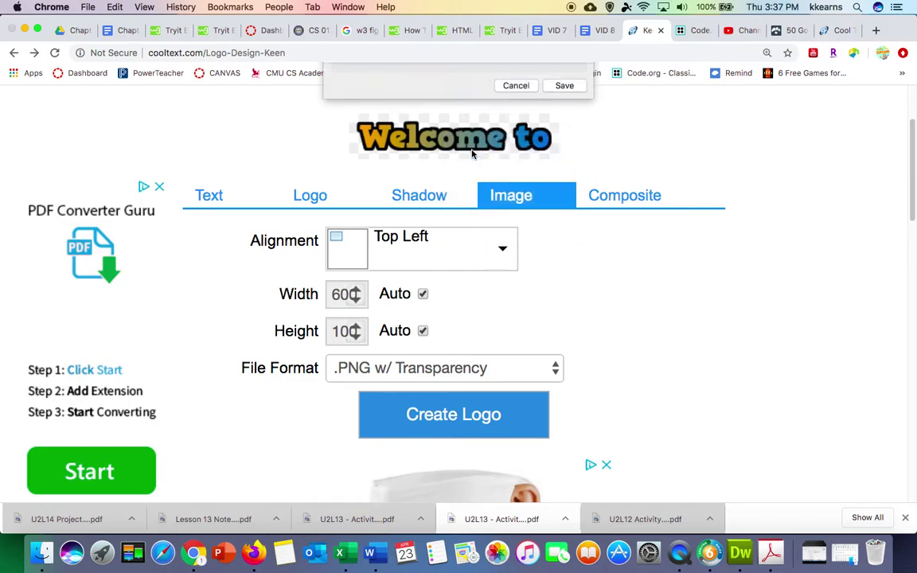
{"action": "left_click", "coordinate": [561, 192]}
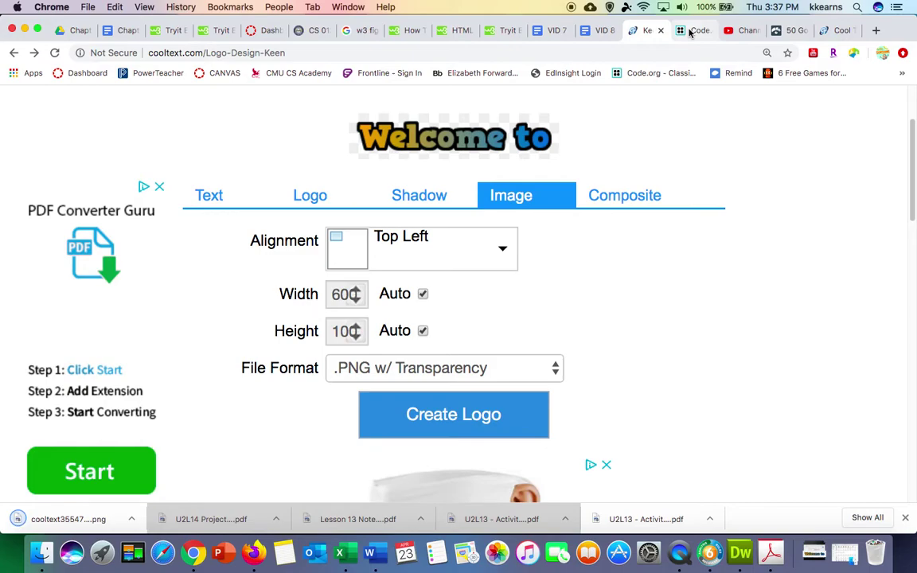
- Switch to the Code.org project and upload cooltext355473752631254.png from Downloads to its image assets
{"action": "left_click", "coordinate": [692, 30]}
{"action": "scroll", "coordinate": [402, 307], "scroll_direction": "up", "scroll_amount": 3}
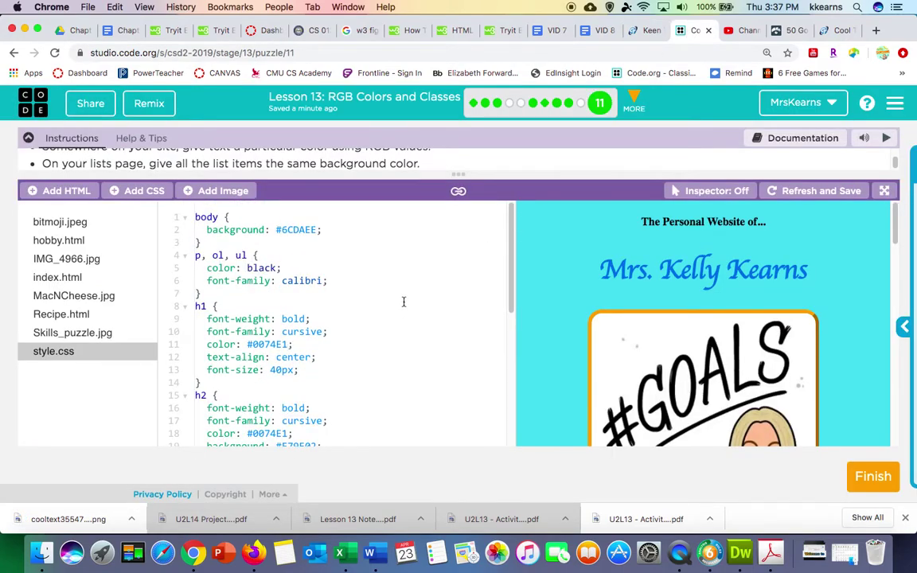
{"action": "left_click", "coordinate": [227, 191]}
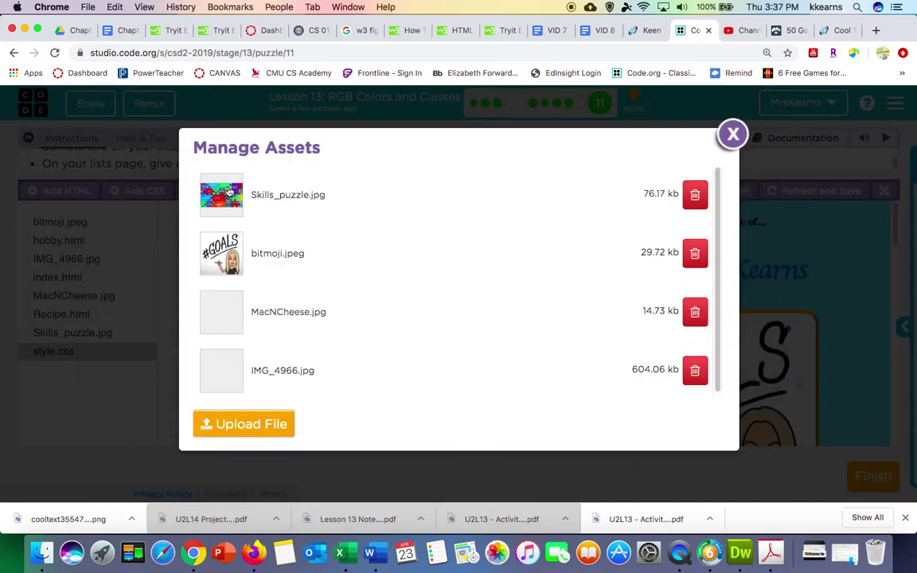
{"action": "left_click", "coordinate": [219, 424]}
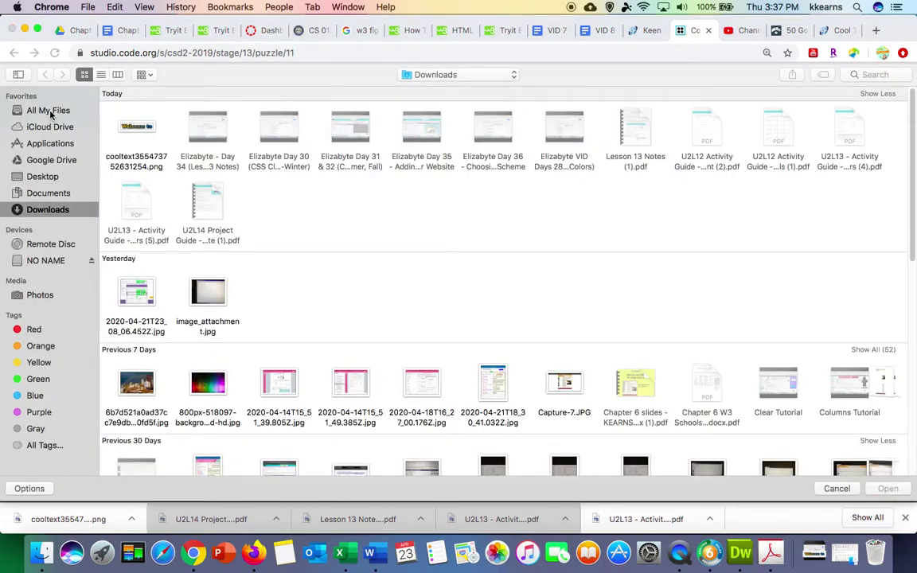
{"action": "double_click", "coordinate": [135, 159]}
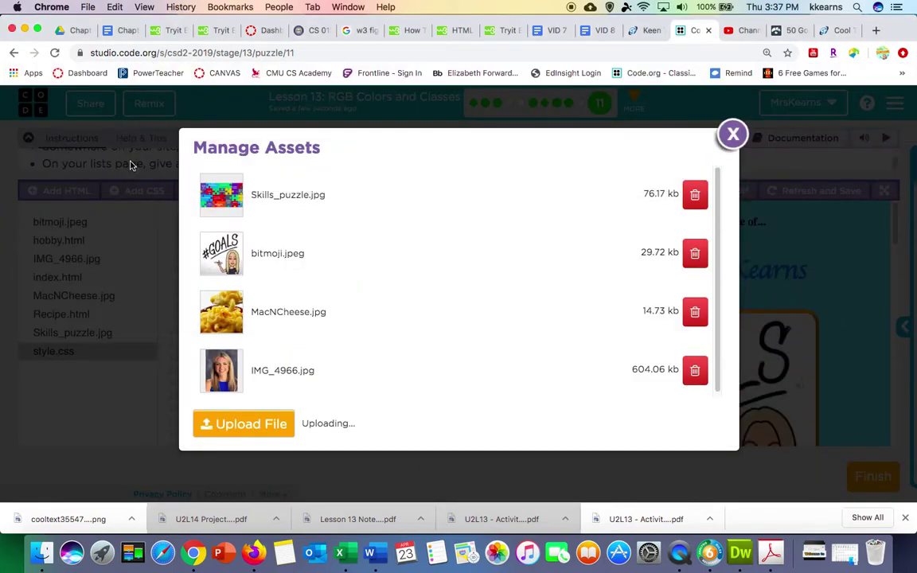
{"action": "scroll", "coordinate": [315, 306], "scroll_direction": "down", "scroll_amount": 2}
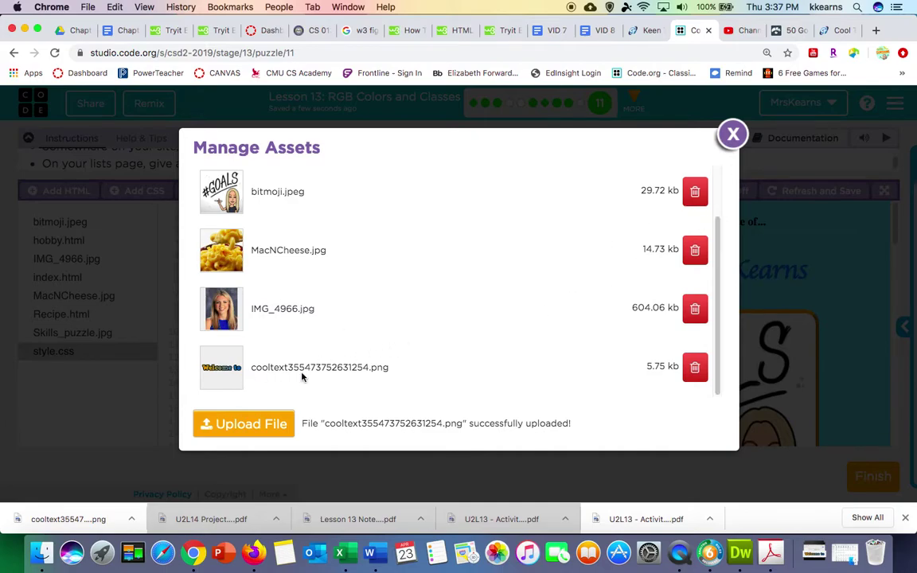
{"action": "left_click", "coordinate": [733, 137]}
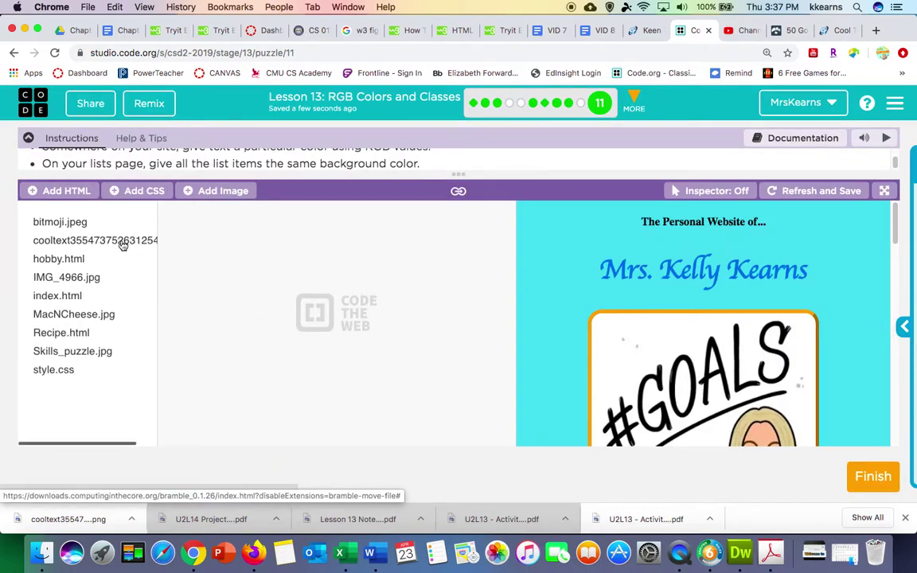
- Rename the uploaded cooltext355473752631254.png project file to logo.png
{"action": "left_click", "coordinate": [122, 243]}
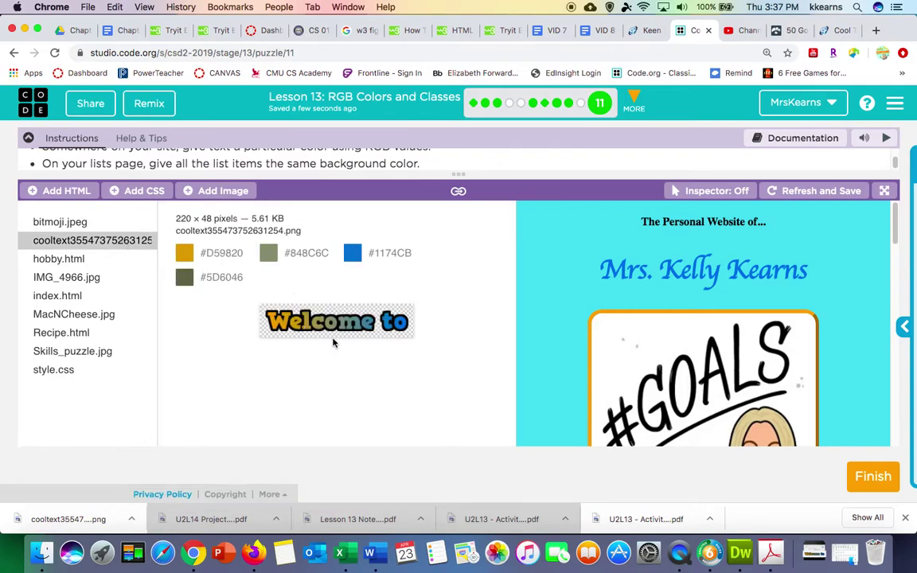
{"action": "right_click", "coordinate": [111, 241]}
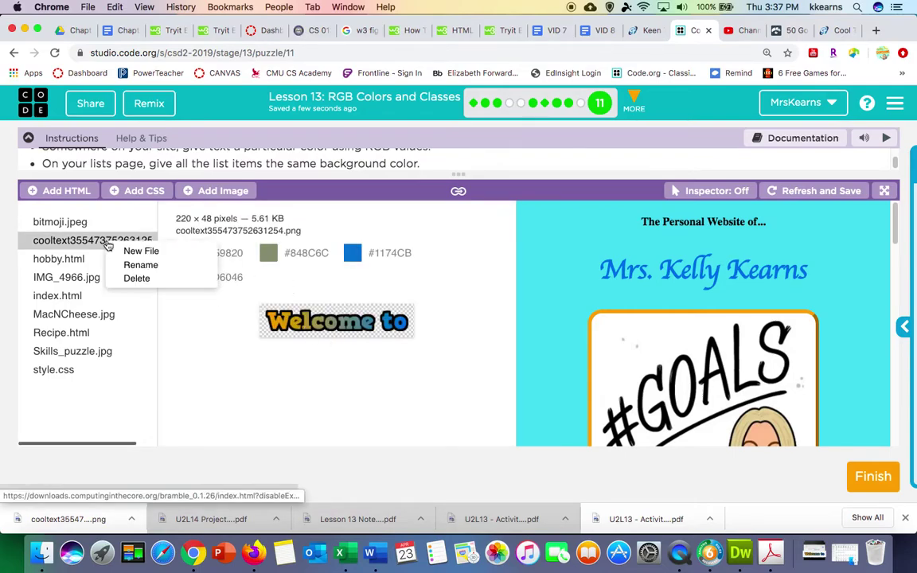
{"action": "left_click", "coordinate": [136, 266]}
{"action": "type", "text": "logo"}
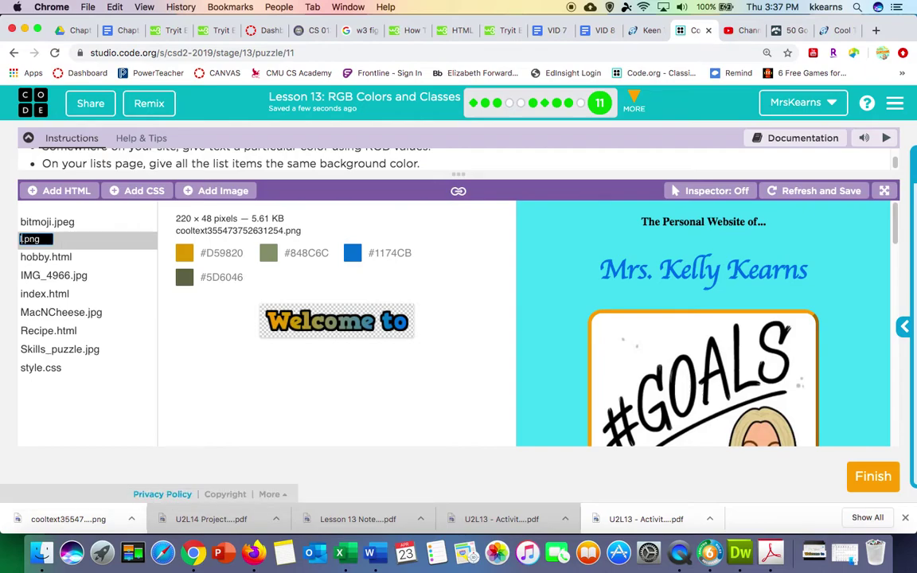
{"action": "key", "text": "Return"}
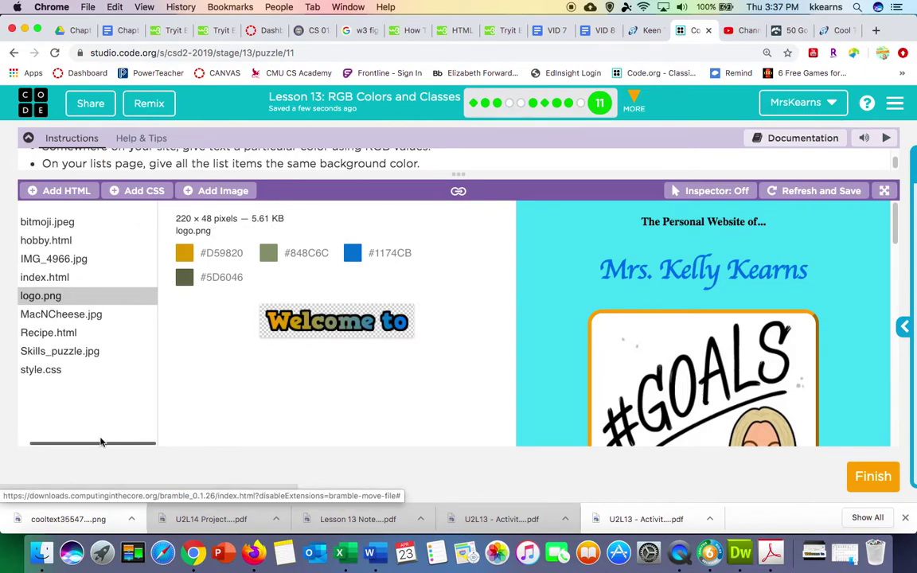
{"action": "scroll", "coordinate": [78, 444], "scroll_direction": "left", "scroll_amount": 2}
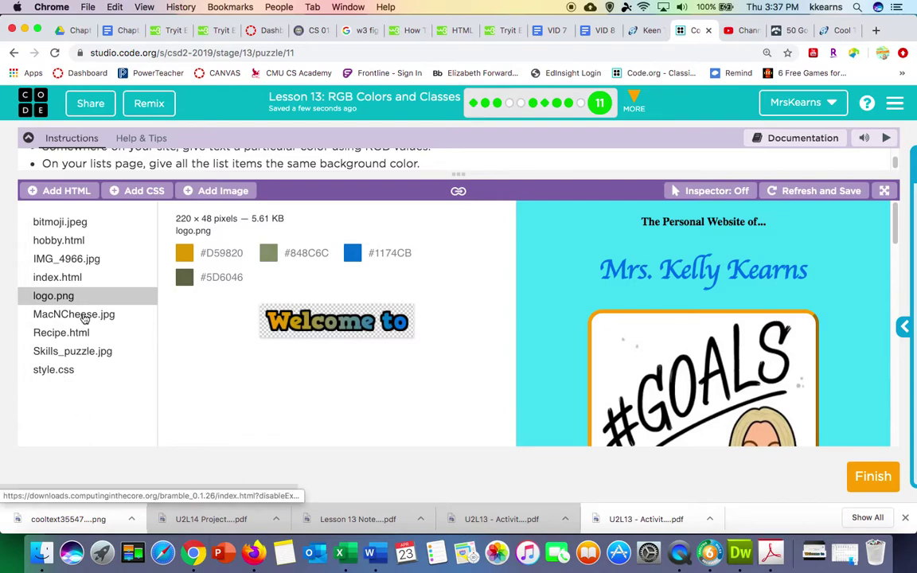
- In index.html, start an img tag on a new line below the opening body tag, with logo.png as its source
{"action": "left_click", "coordinate": [79, 278]}
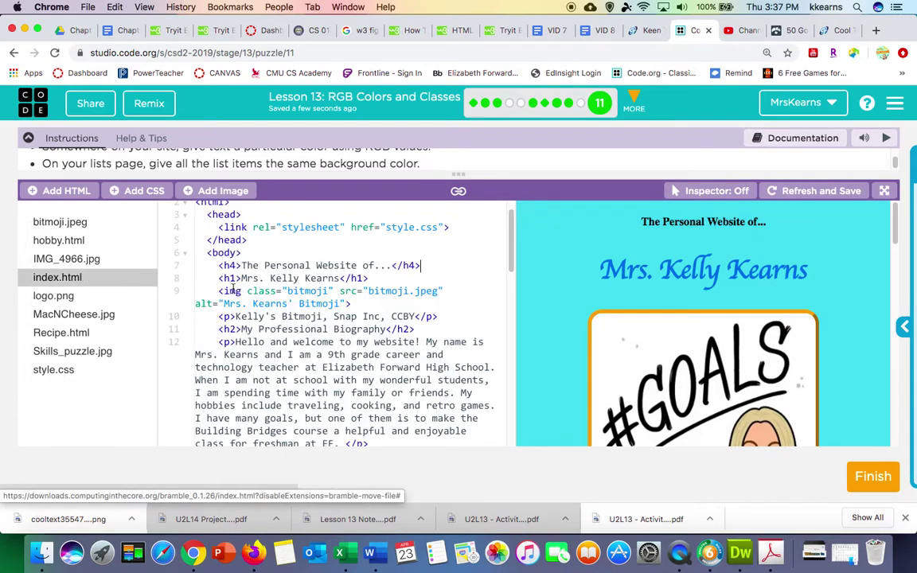
{"action": "scroll", "coordinate": [233, 285], "scroll_direction": "up", "scroll_amount": 1}
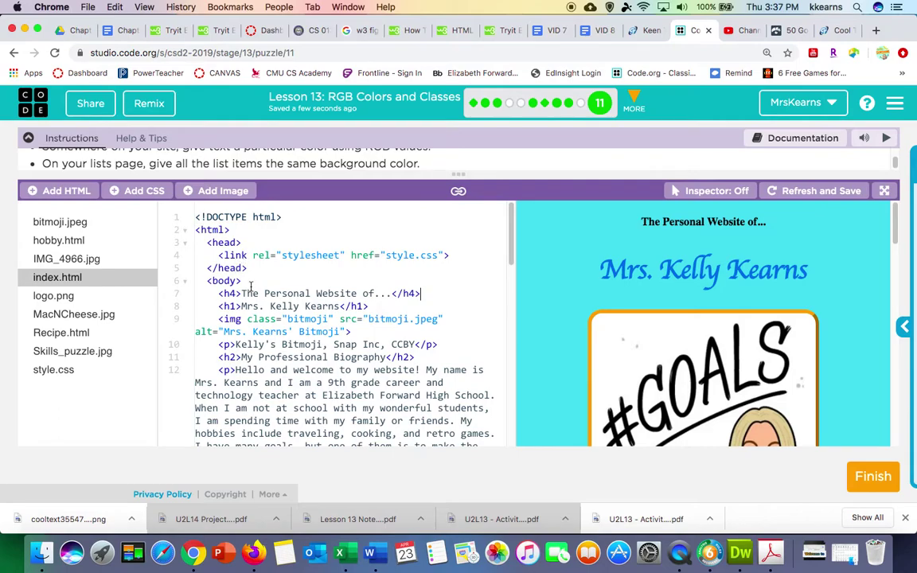
{"action": "left_click", "coordinate": [256, 281]}
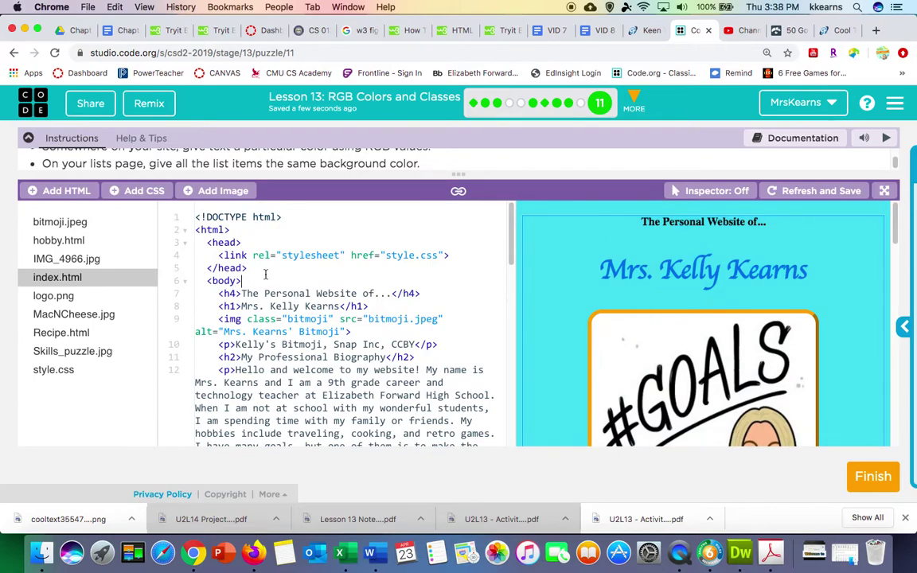
{"action": "key", "text": "Return"}
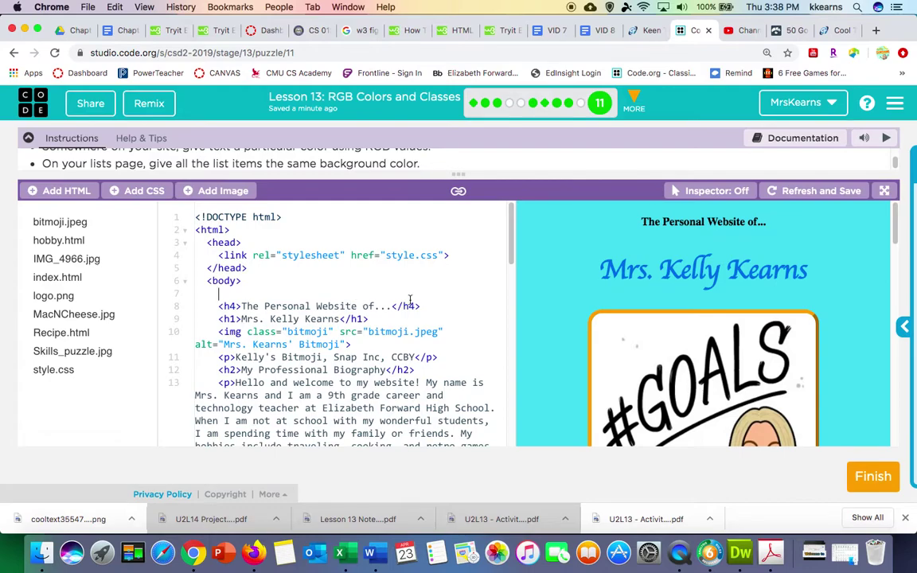
{"action": "type", "text": "<img s"}
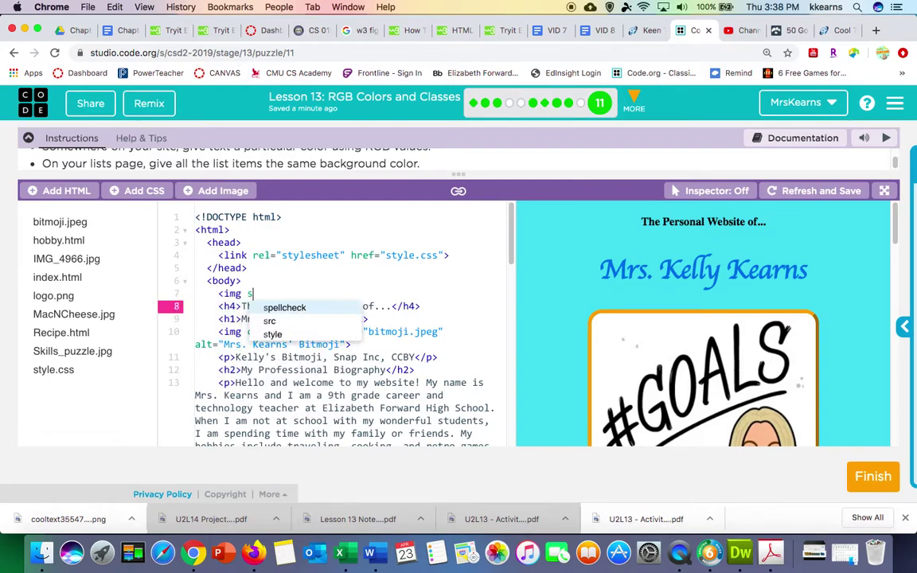
{"action": "type", "text": "rc="}
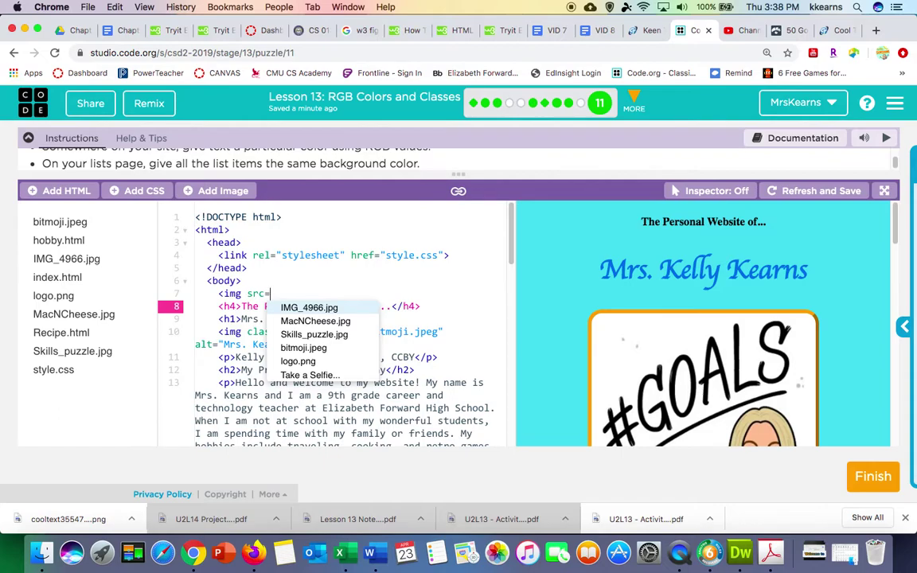
{"action": "type", "text": "\""}
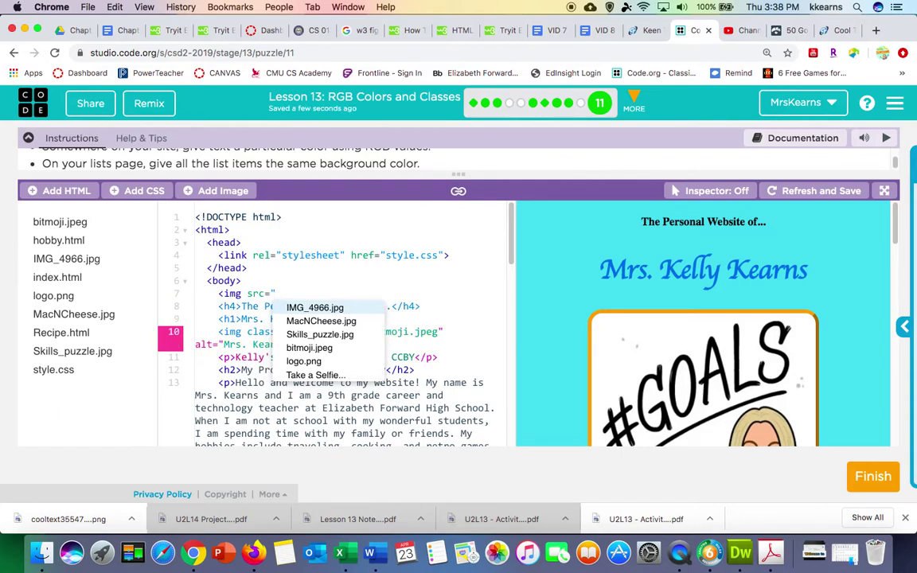
{"action": "left_click", "coordinate": [305, 361]}
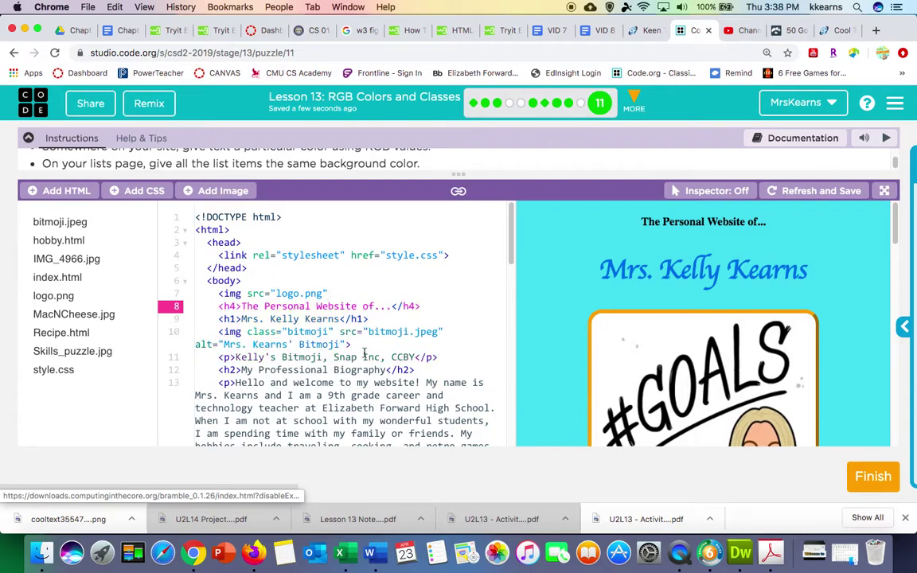
- Add the alt text "Cool Text logo" to the logo.png image tag and close the tag
{"action": "type", "text": "alt"}
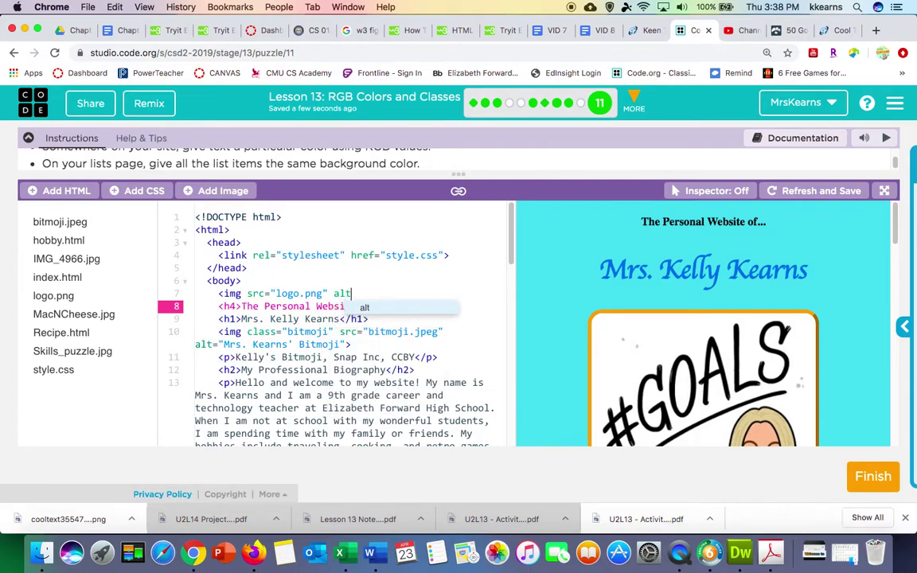
{"action": "type", "text": "=Cool Text"}
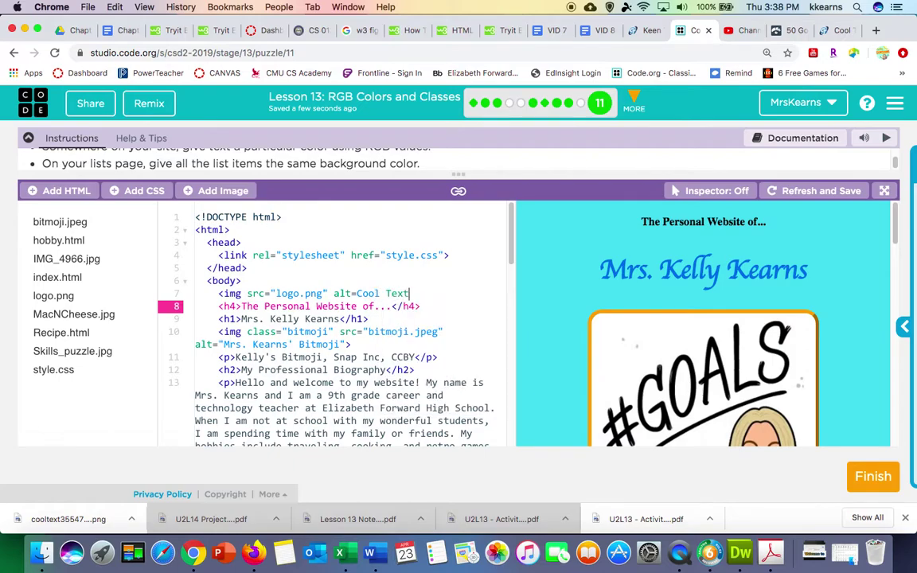
{"action": "type", "text": " logo\""}
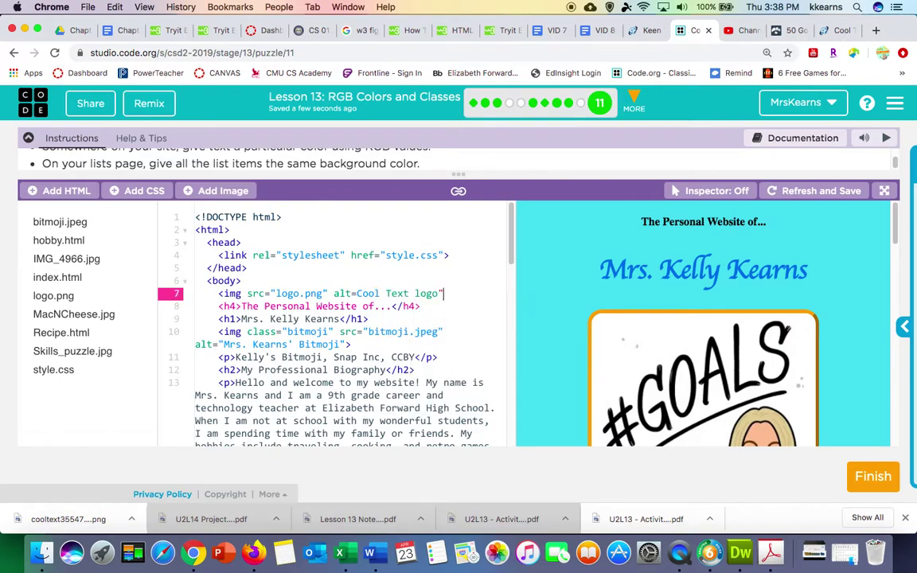
{"action": "type", "text": "\""}
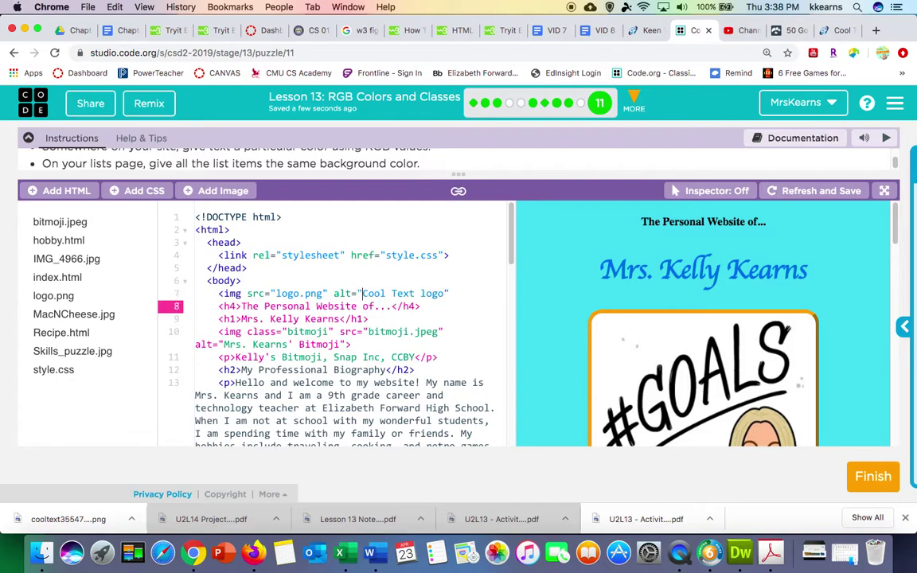
{"action": "left_click", "coordinate": [448, 296]}
{"action": "type", "text": ">"}
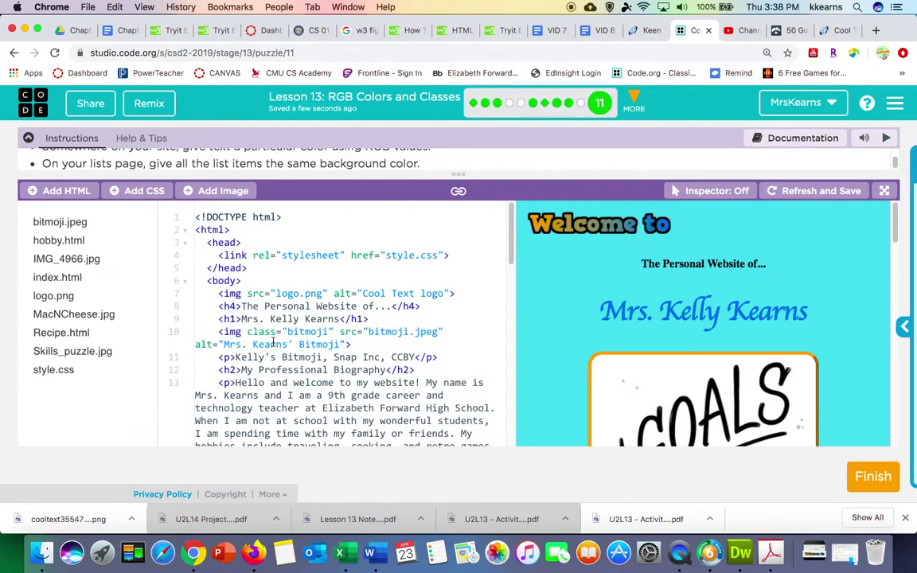
- In style.css, start an img rule on a new line between the .bitmoji and h4 rules
{"action": "left_click", "coordinate": [90, 378]}
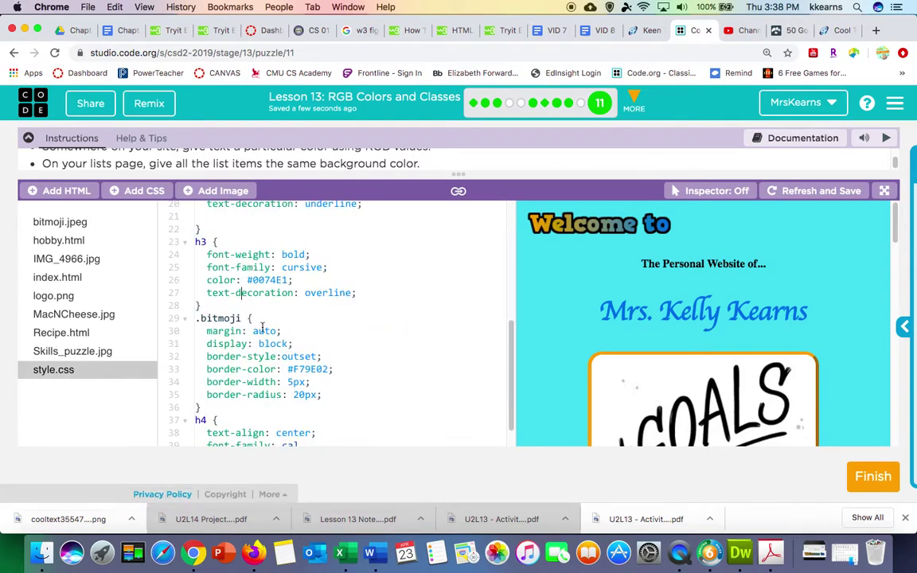
{"action": "scroll", "coordinate": [261, 326], "scroll_direction": "down", "scroll_amount": 1}
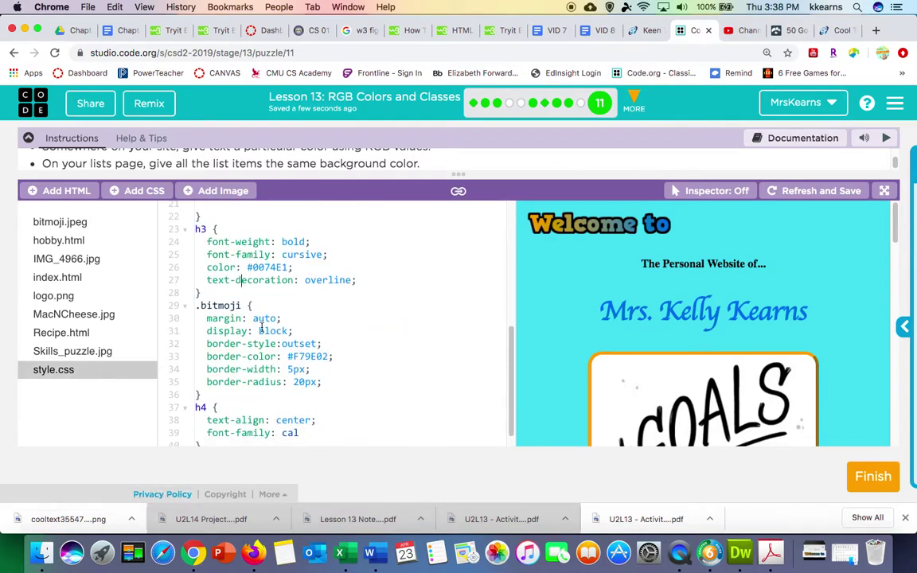
{"action": "left_click", "coordinate": [241, 266]}
{"action": "scroll", "coordinate": [597, 347], "scroll_direction": "down", "scroll_amount": 10}
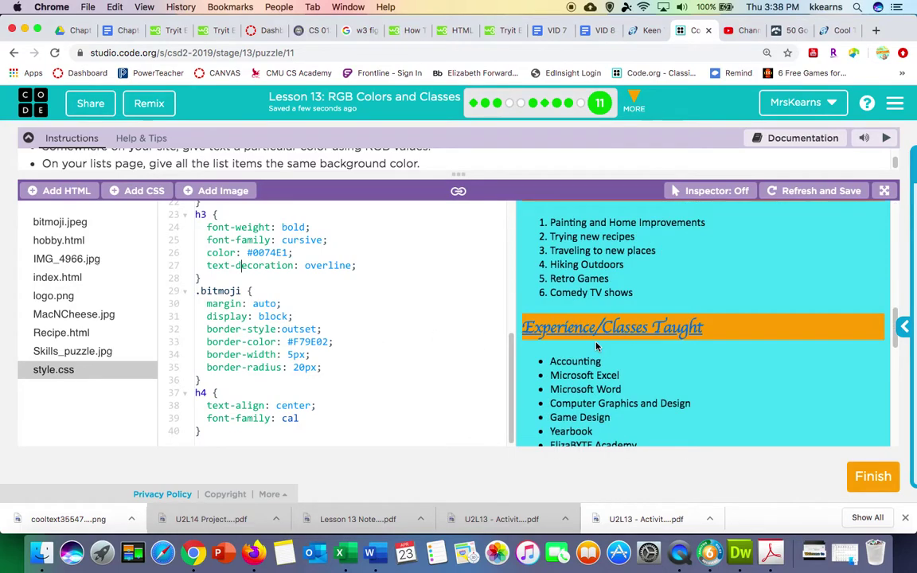
{"action": "scroll", "coordinate": [598, 347], "scroll_direction": "down", "scroll_amount": 10}
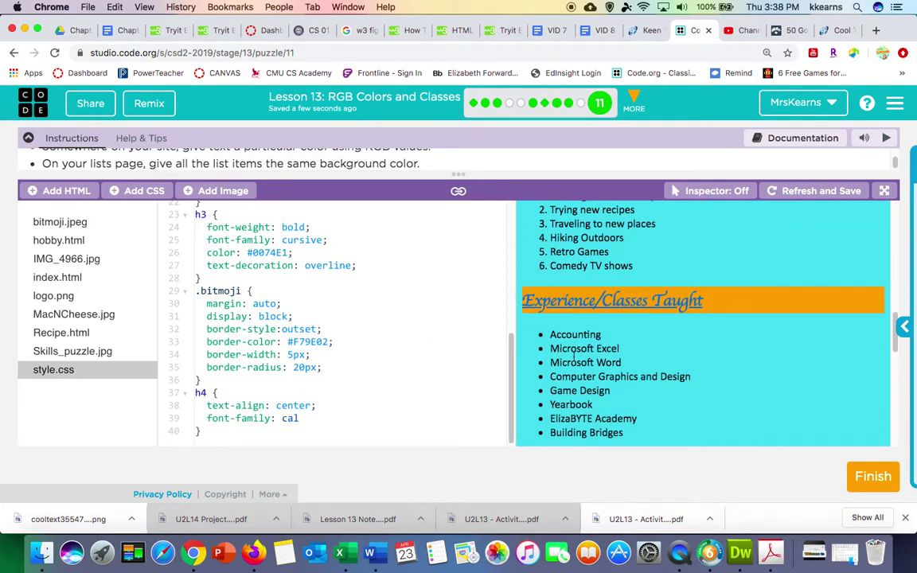
{"action": "left_click", "coordinate": [224, 382]}
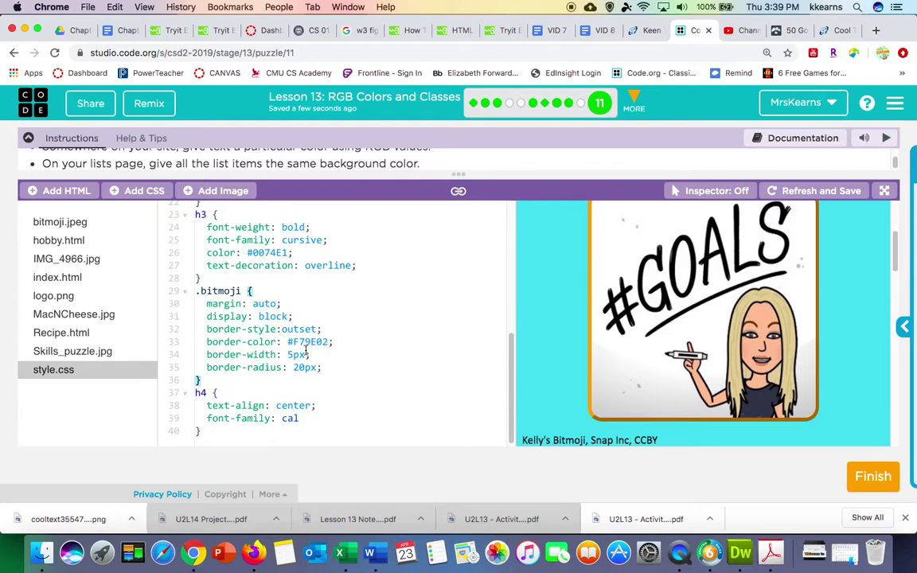
{"action": "key", "text": "Return"}
{"action": "type", "text": "i"}
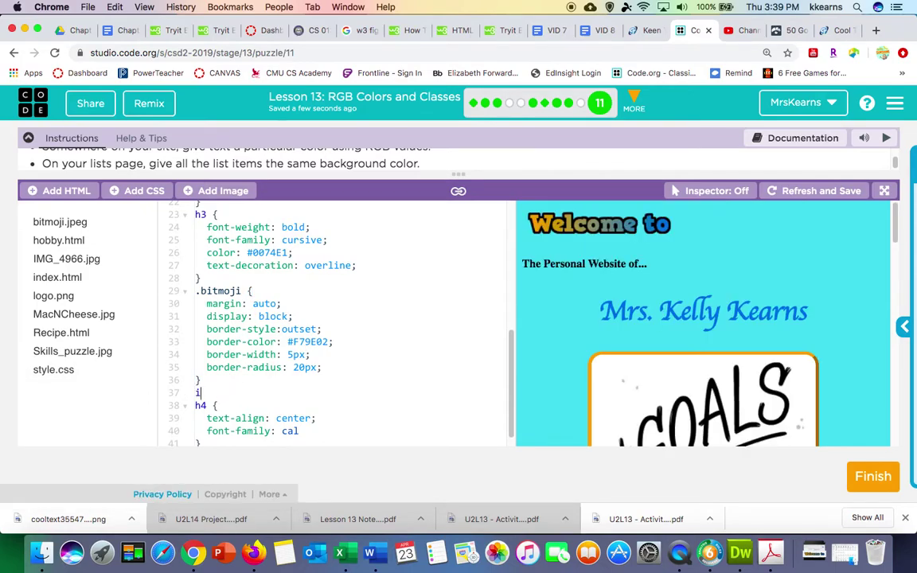
{"action": "type", "text": "mg {"}
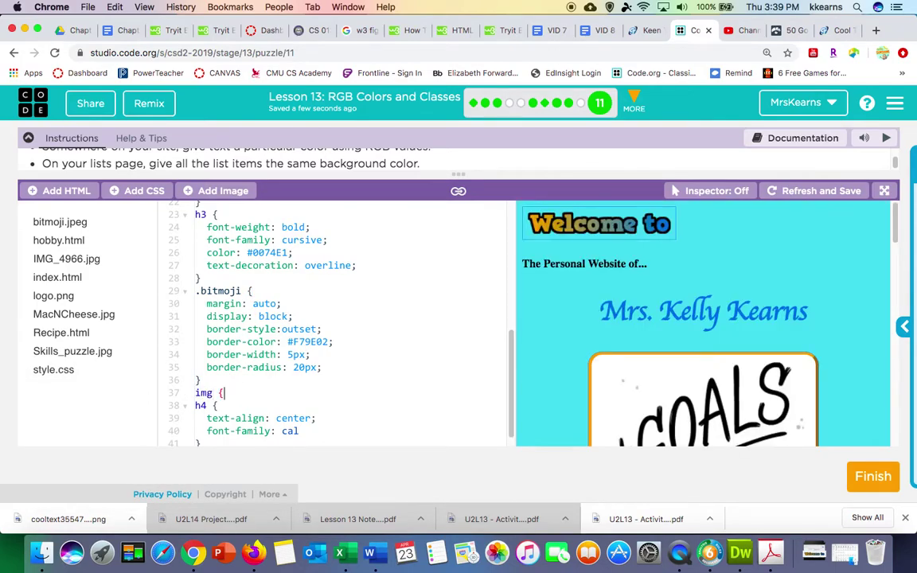
{"action": "key", "text": "Return"}
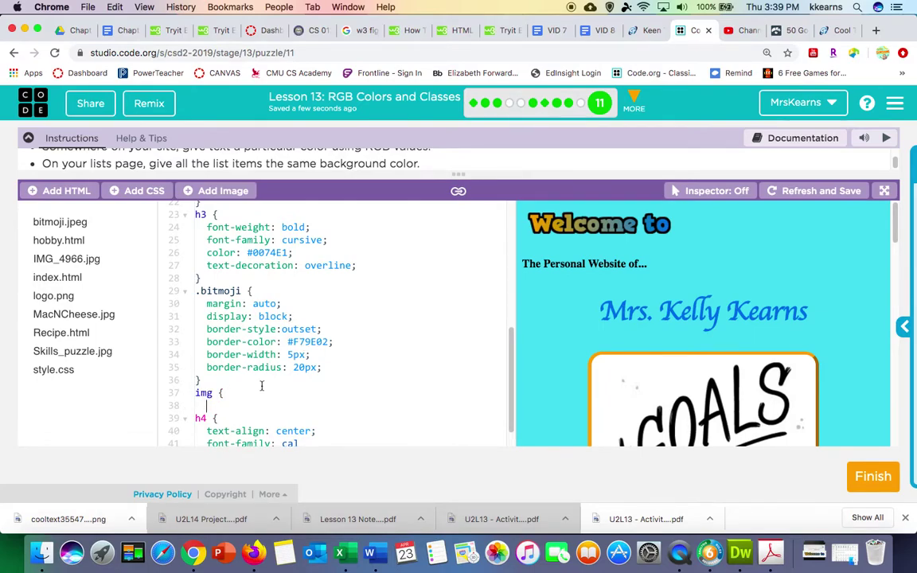
- Give the img rule margin: auto and display: block, close it with a brace, and refresh and save the project
{"action": "scroll", "coordinate": [303, 390], "scroll_direction": "down", "scroll_amount": 1}
{"action": "left_click", "coordinate": [306, 391]}
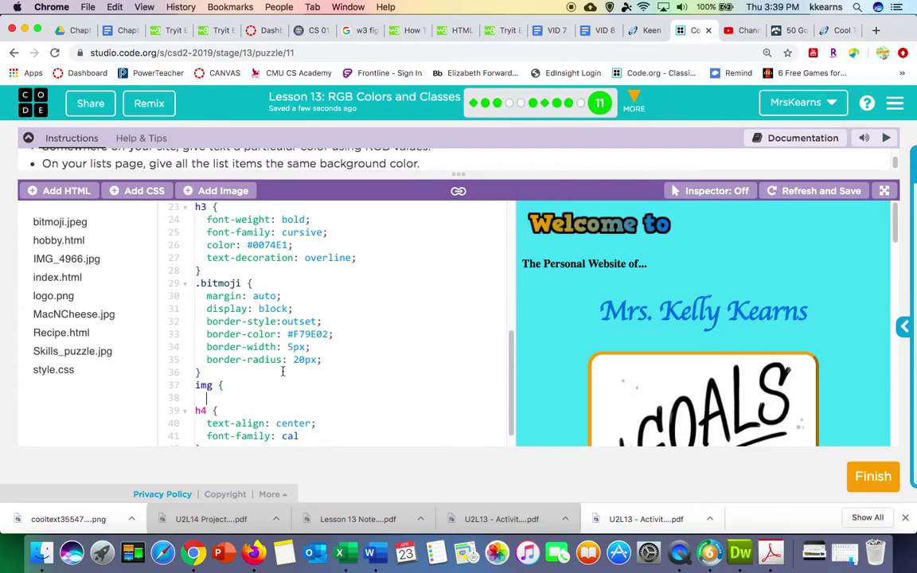
{"action": "type", "text": "mar"}
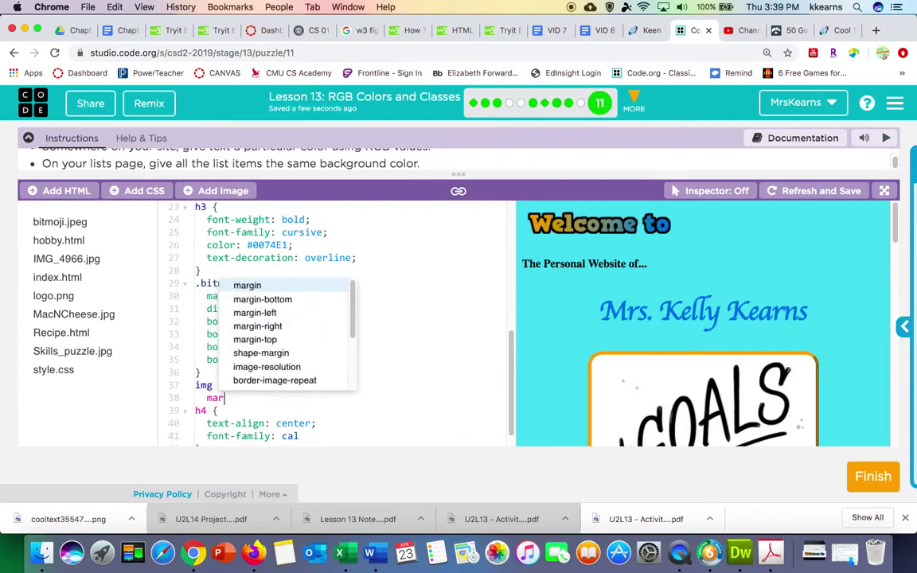
{"action": "type", "text": "gin: auto;"}
{"action": "key", "text": "Return"}
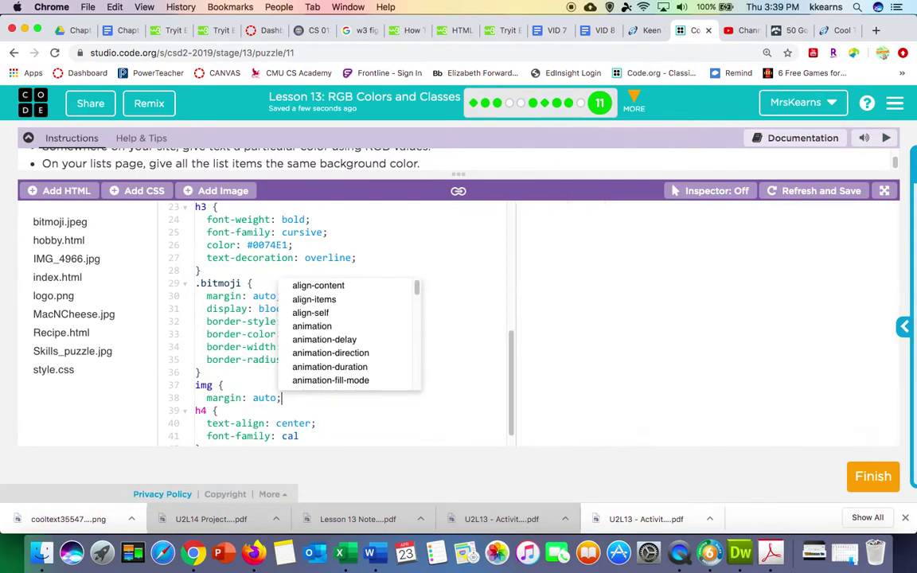
{"action": "type", "text": "display: block;"}
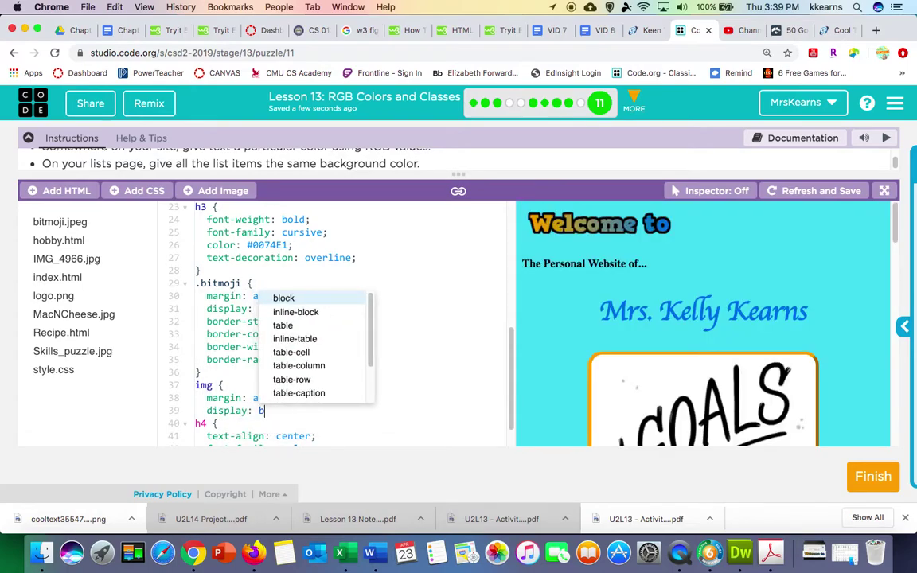
{"action": "key", "text": "Return"}
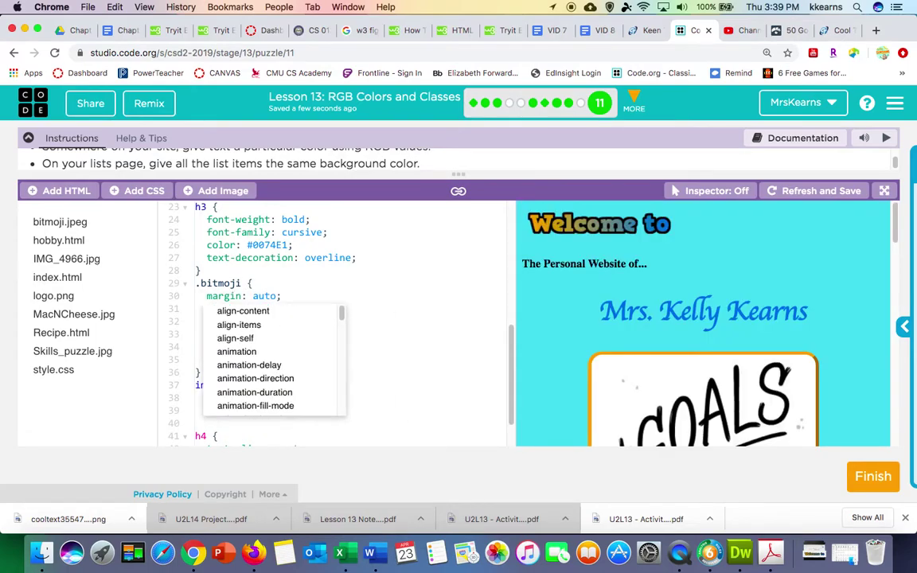
{"action": "type", "text": "}"}
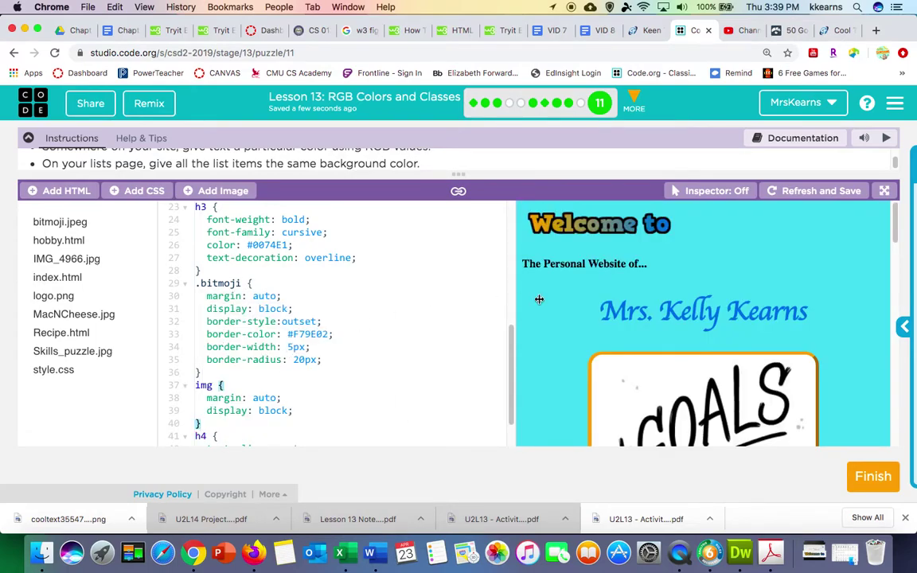
{"action": "left_click", "coordinate": [786, 189]}
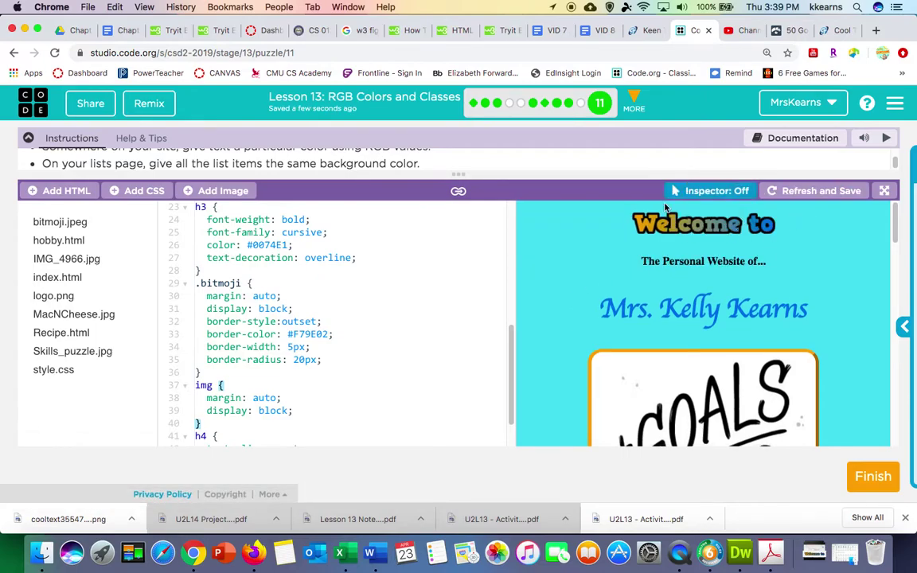
- Switch back to cooltext.com's Keen Text Generator page and look over the "Welcome to" logo
{"action": "left_click", "coordinate": [313, 416]}
{"action": "scroll", "coordinate": [294, 398], "scroll_direction": "down", "scroll_amount": 1}
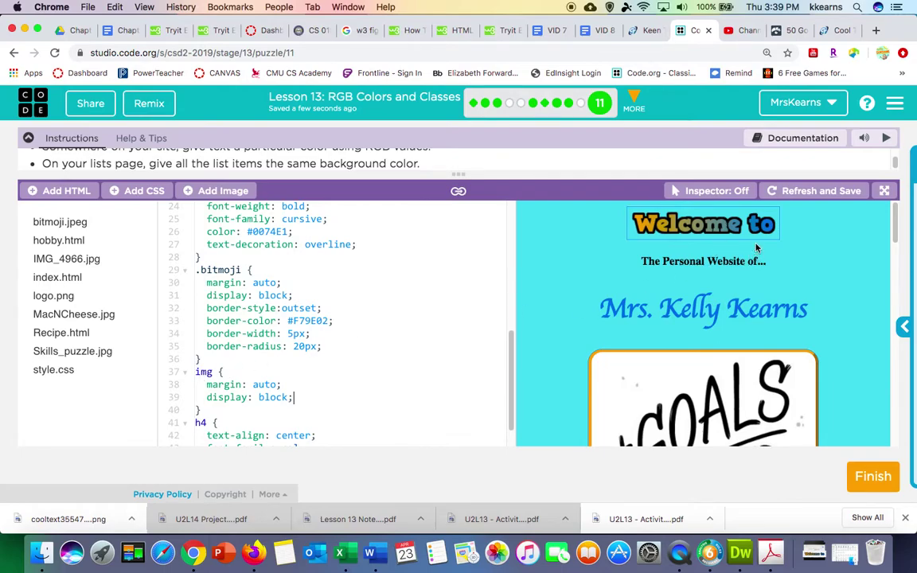
{"action": "scroll", "coordinate": [797, 275], "scroll_direction": "down", "scroll_amount": 1}
{"action": "scroll", "coordinate": [796, 276], "scroll_direction": "up", "scroll_amount": 1}
{"action": "left_click", "coordinate": [655, 31]}
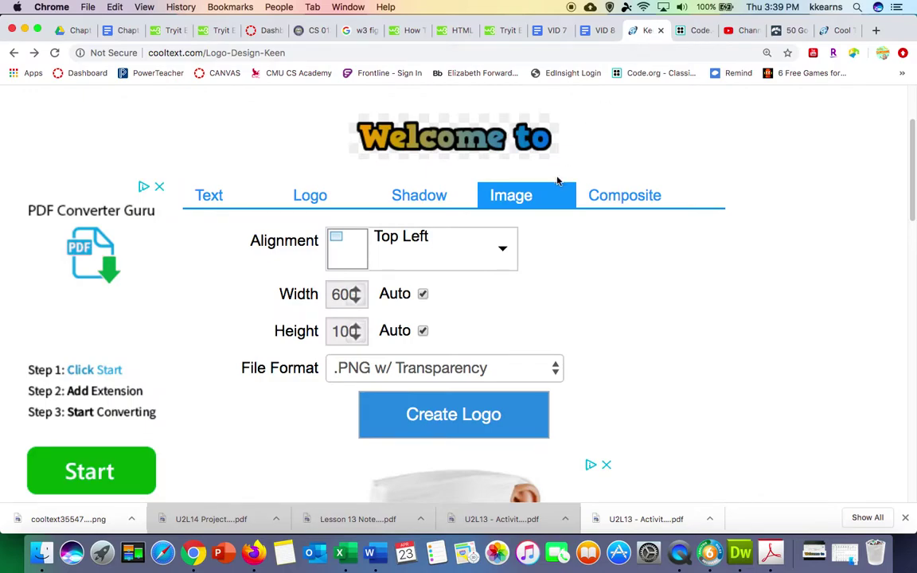
{"action": "scroll", "coordinate": [478, 151], "scroll_direction": "up", "scroll_amount": 2}
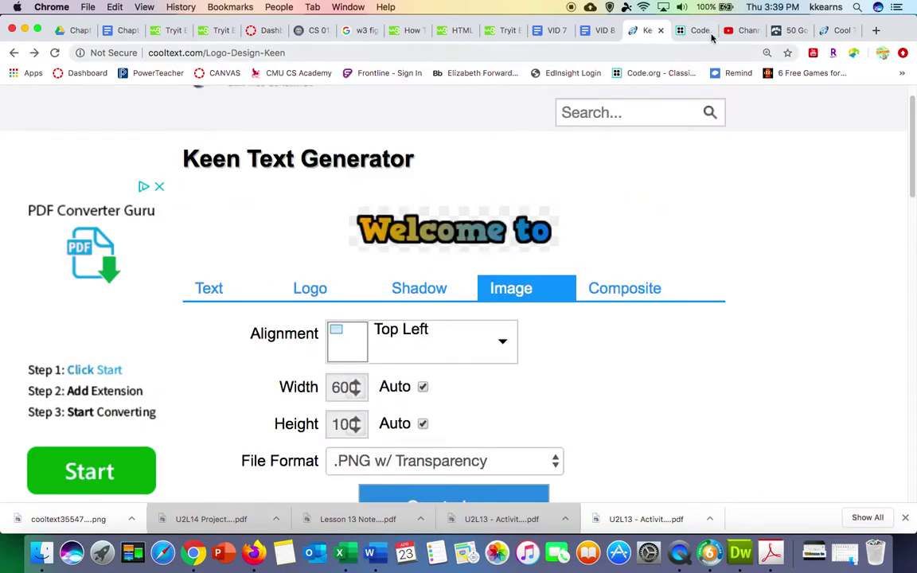